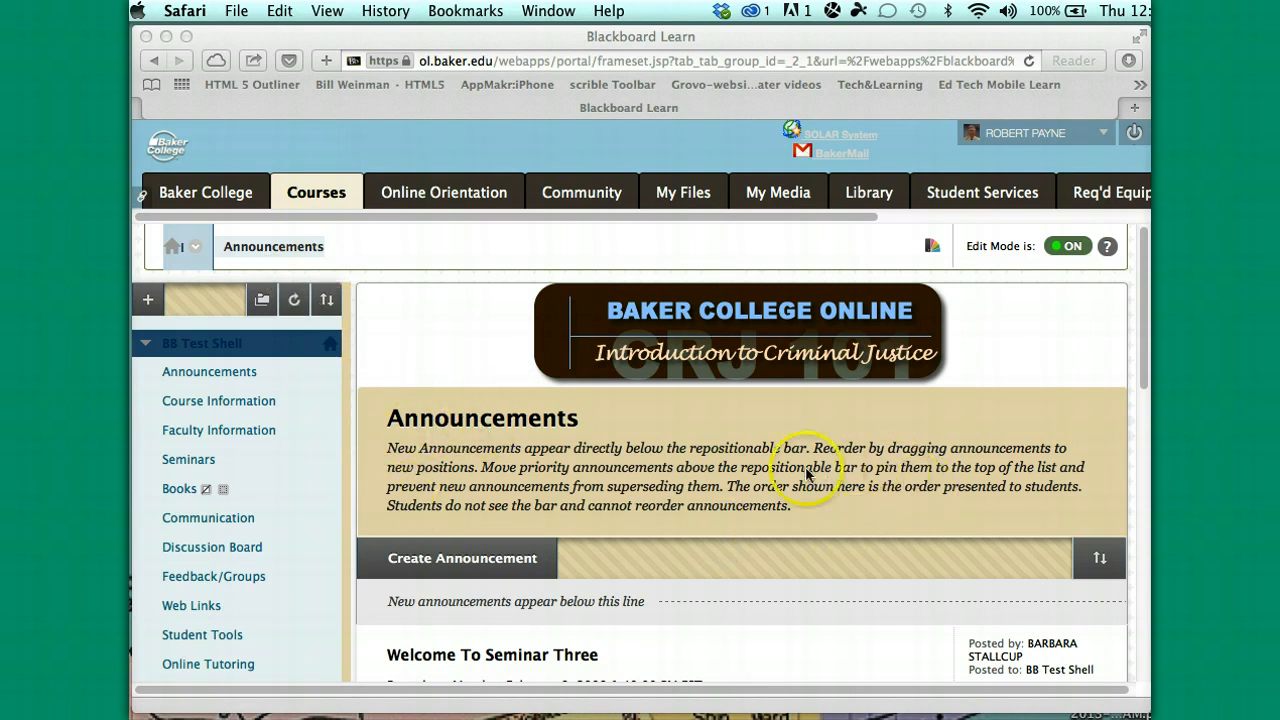
Step: Review the existing announcements on the course's Announcements page, including the Welcome Instructors guidance
scroll(831, 495, down, 3)
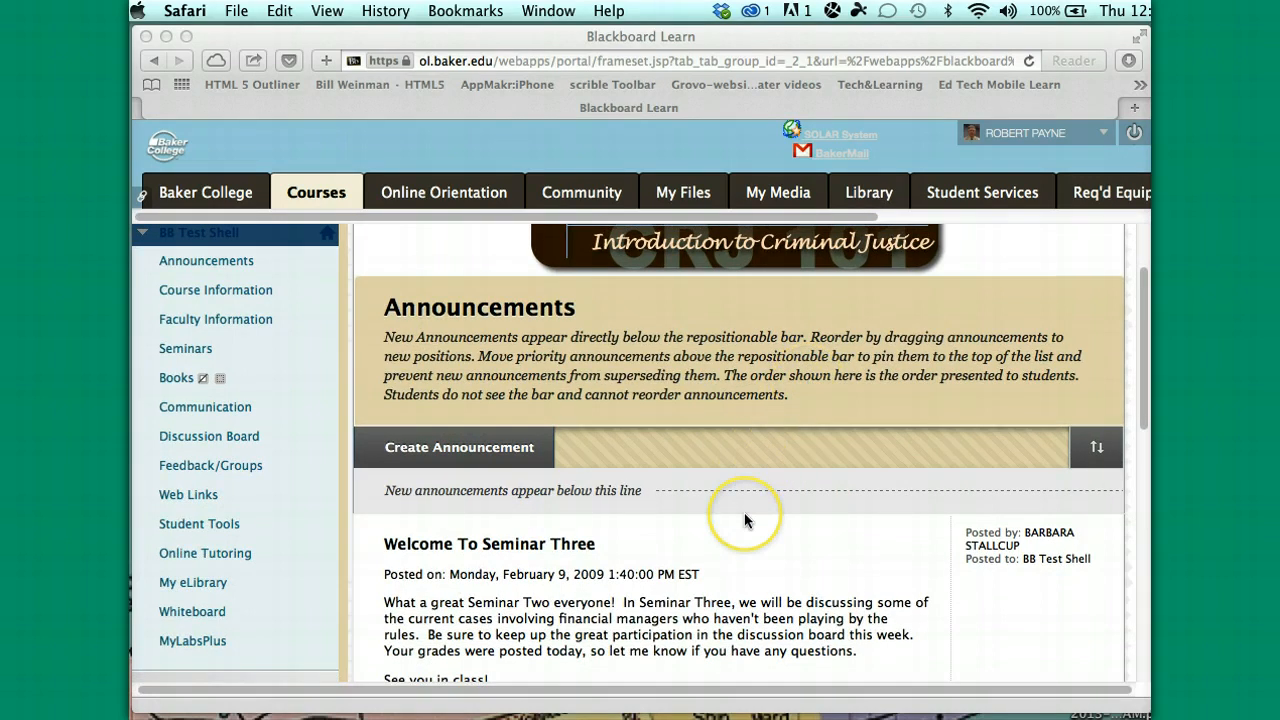
scroll(744, 512, down, 4)
scroll(744, 512, down, 5)
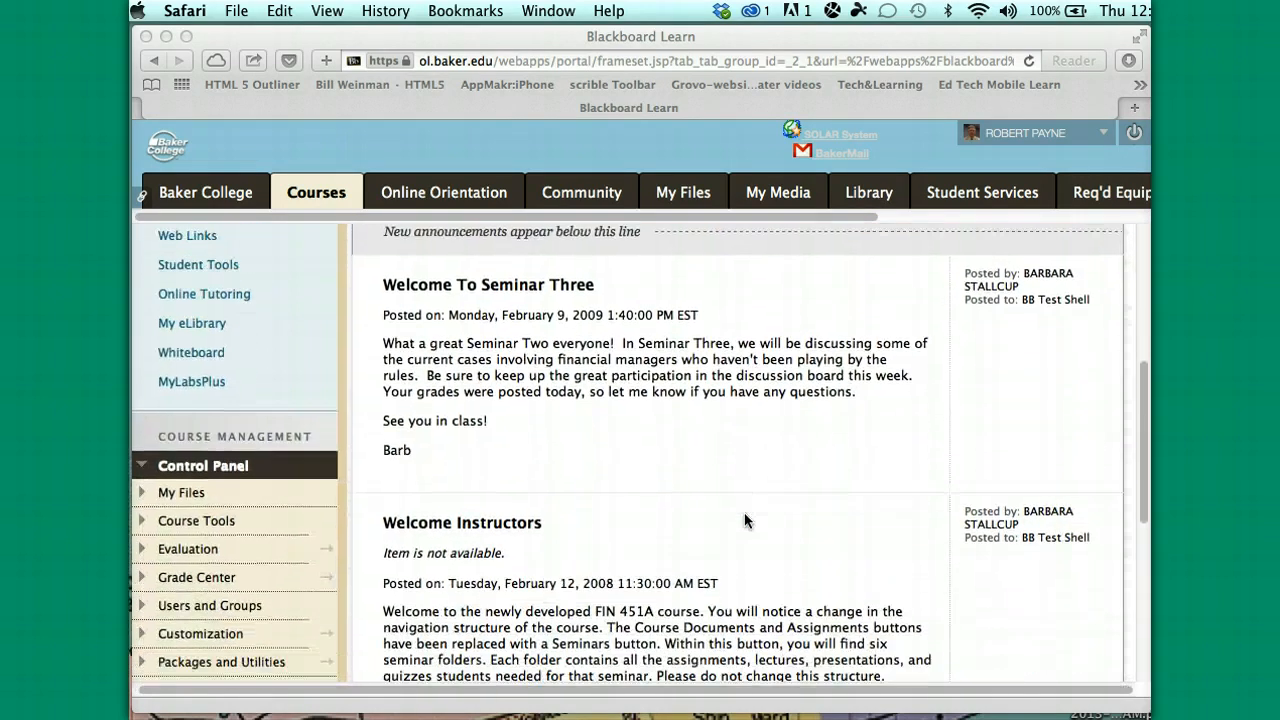
scroll(744, 518, down, 3)
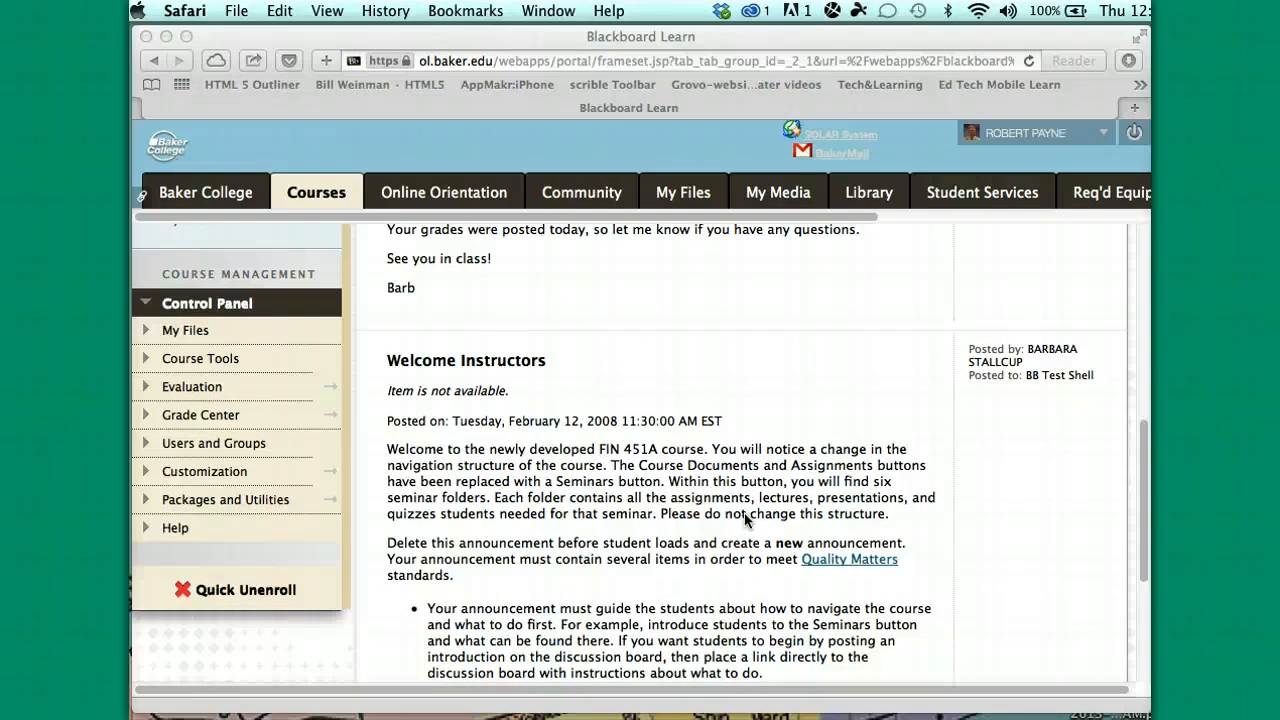
scroll(744, 518, up, 1)
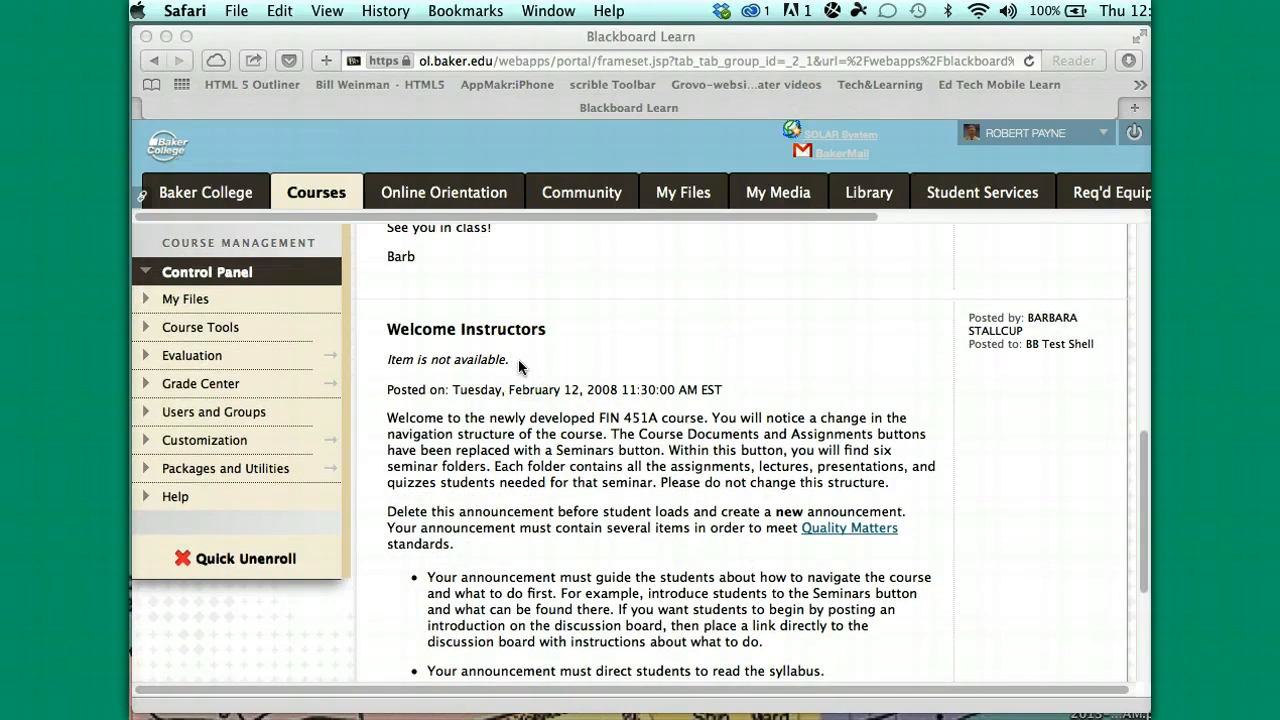
scroll(519, 367, up, 5)
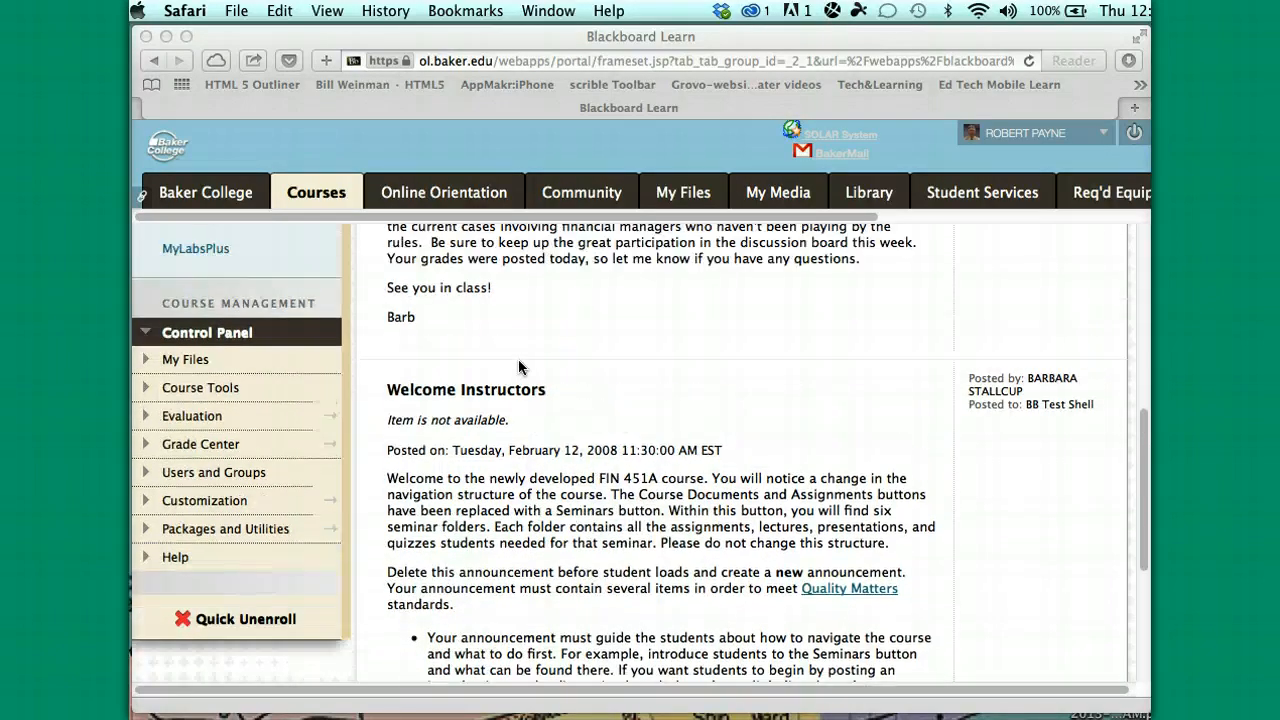
click(428, 345)
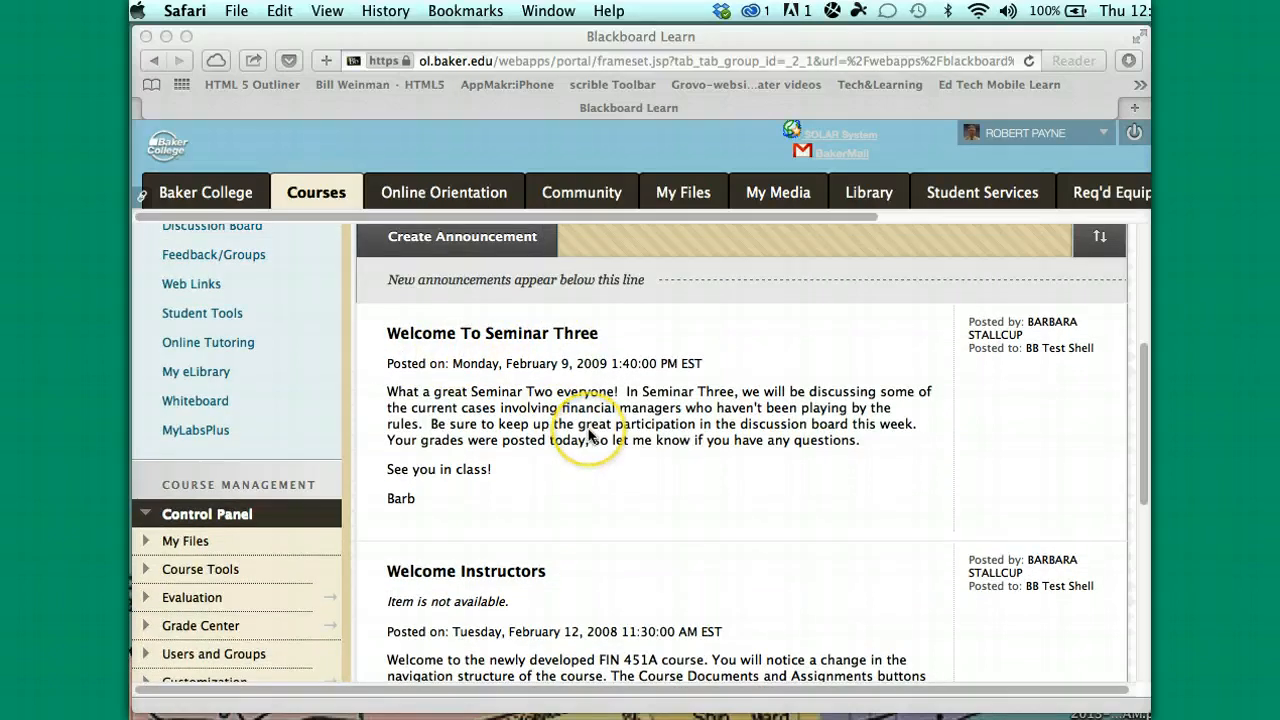
scroll(590, 437, up, 3)
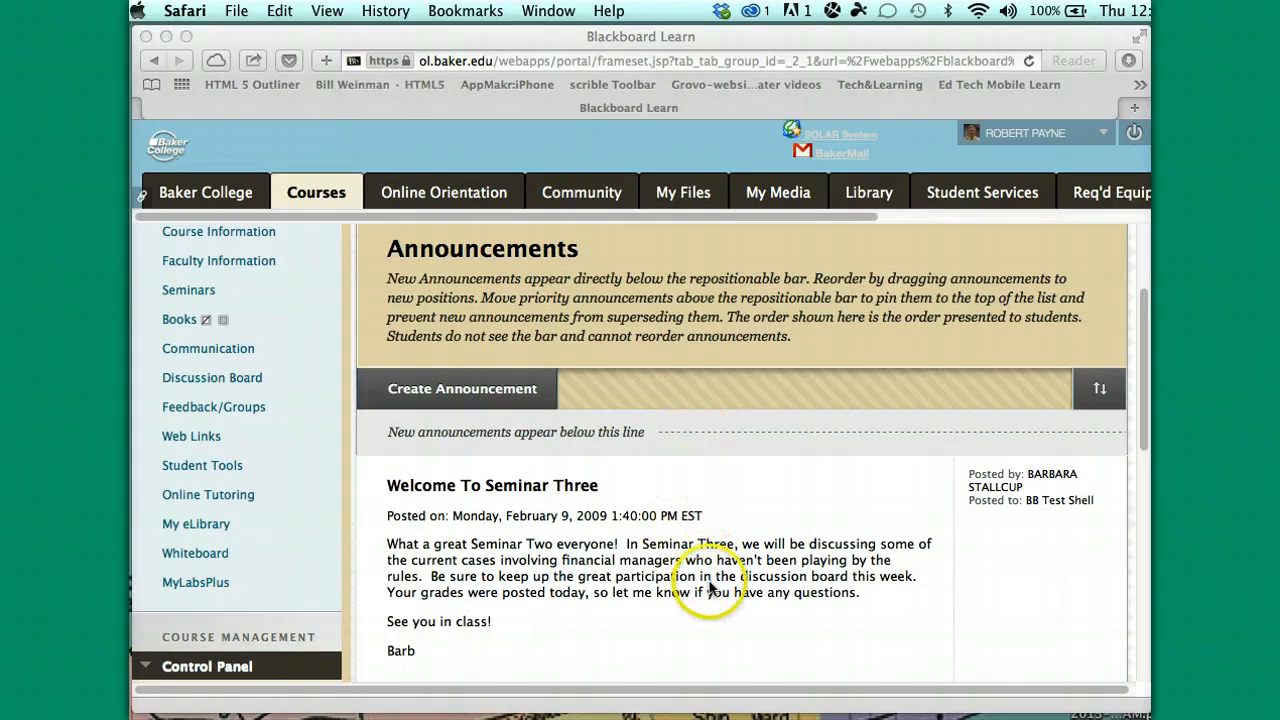
scroll(710, 588, down, 1)
scroll(710, 588, down, 10)
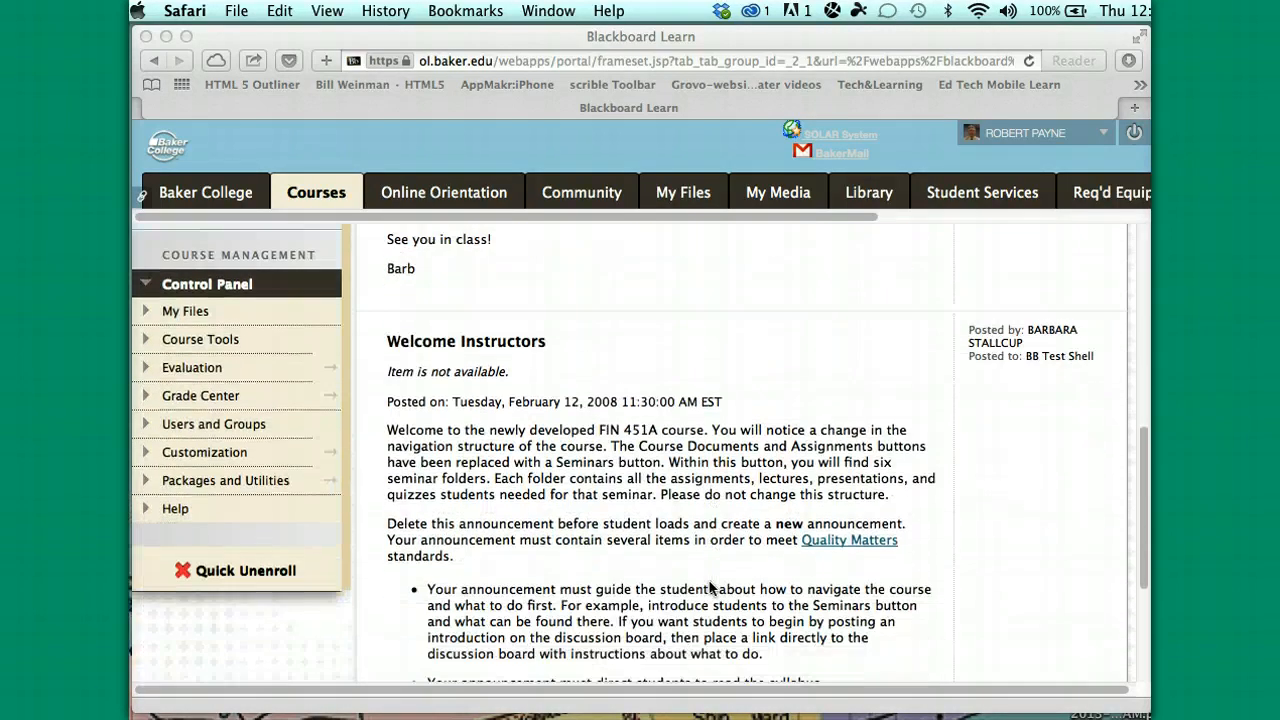
scroll(710, 588, down, 2)
scroll(710, 588, up, 6)
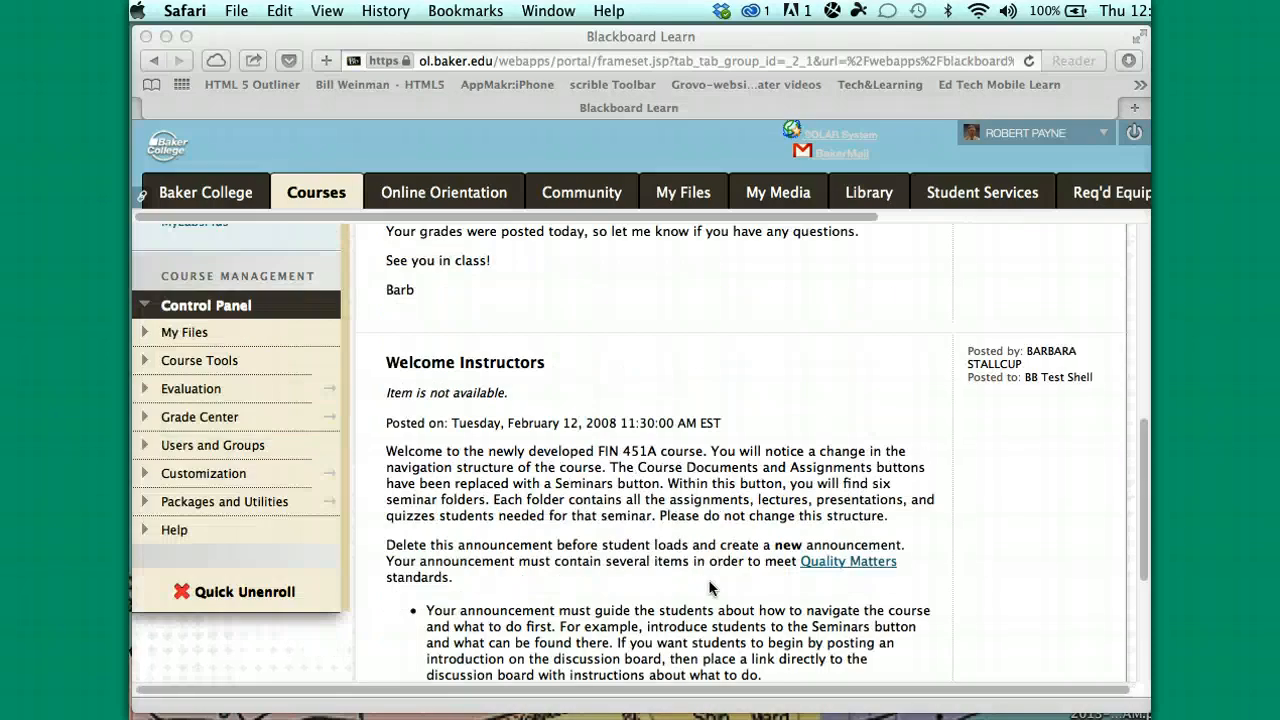
scroll(710, 588, up, 10)
scroll(710, 588, down, 10)
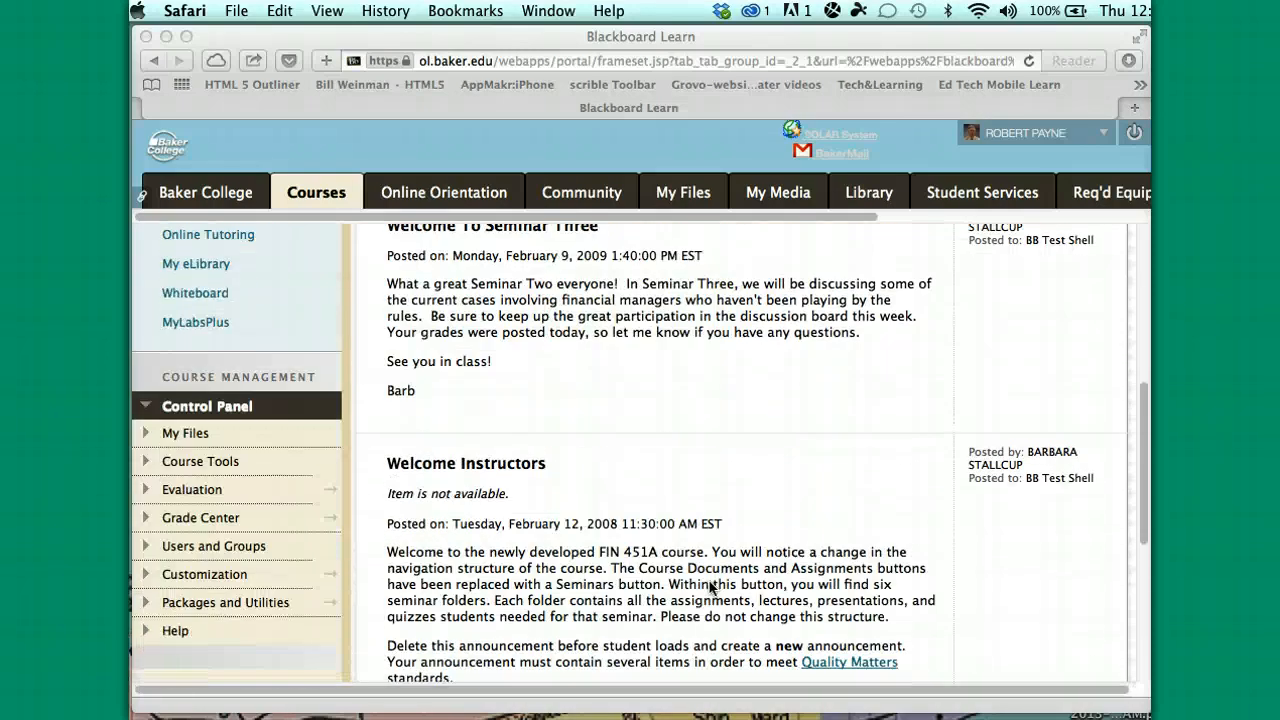
scroll(710, 588, down, 6)
scroll(710, 588, up, 8)
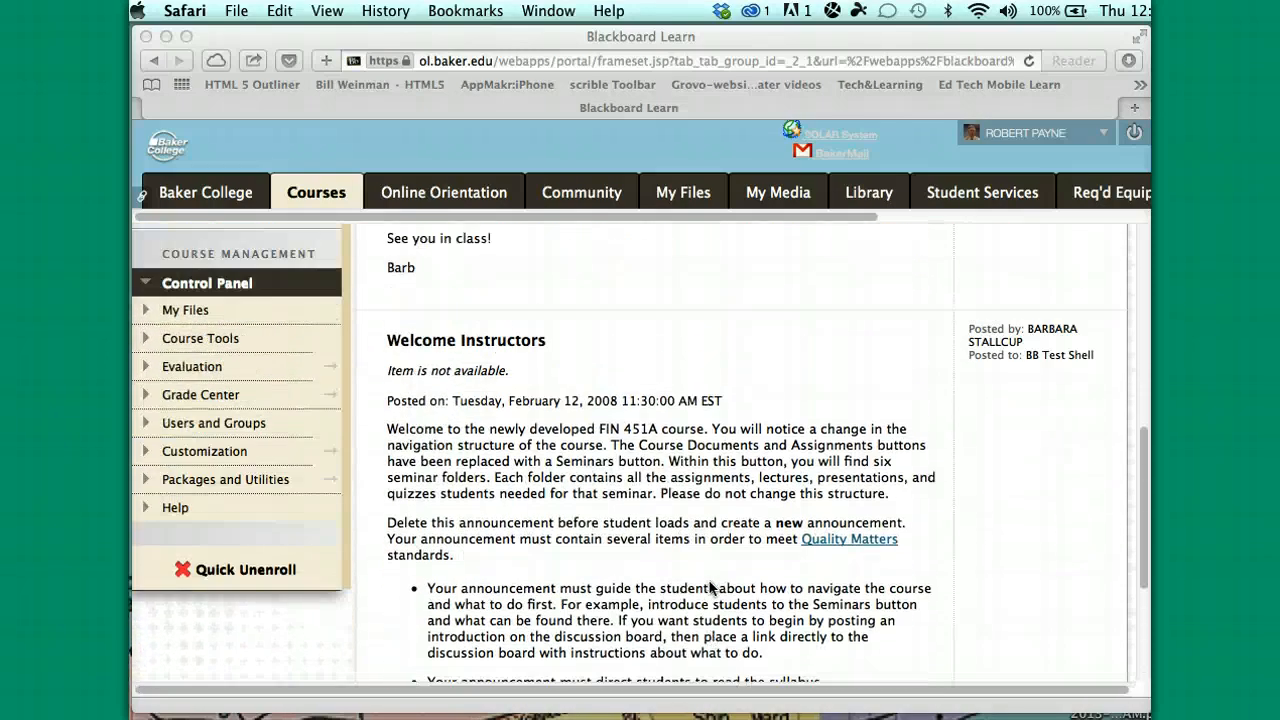
scroll(710, 588, up, 5)
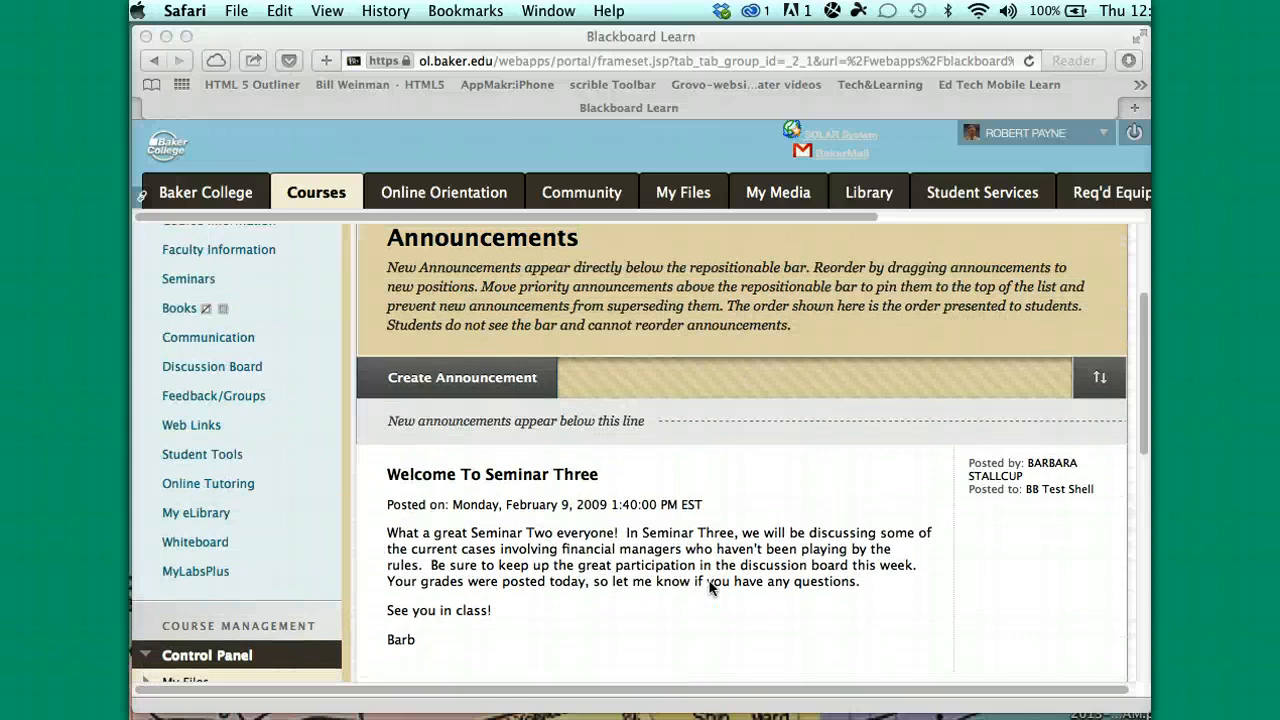
Step: Start a new course announcement and enter "Welcome to ACC101" as its subject
scroll(710, 588, up, 1)
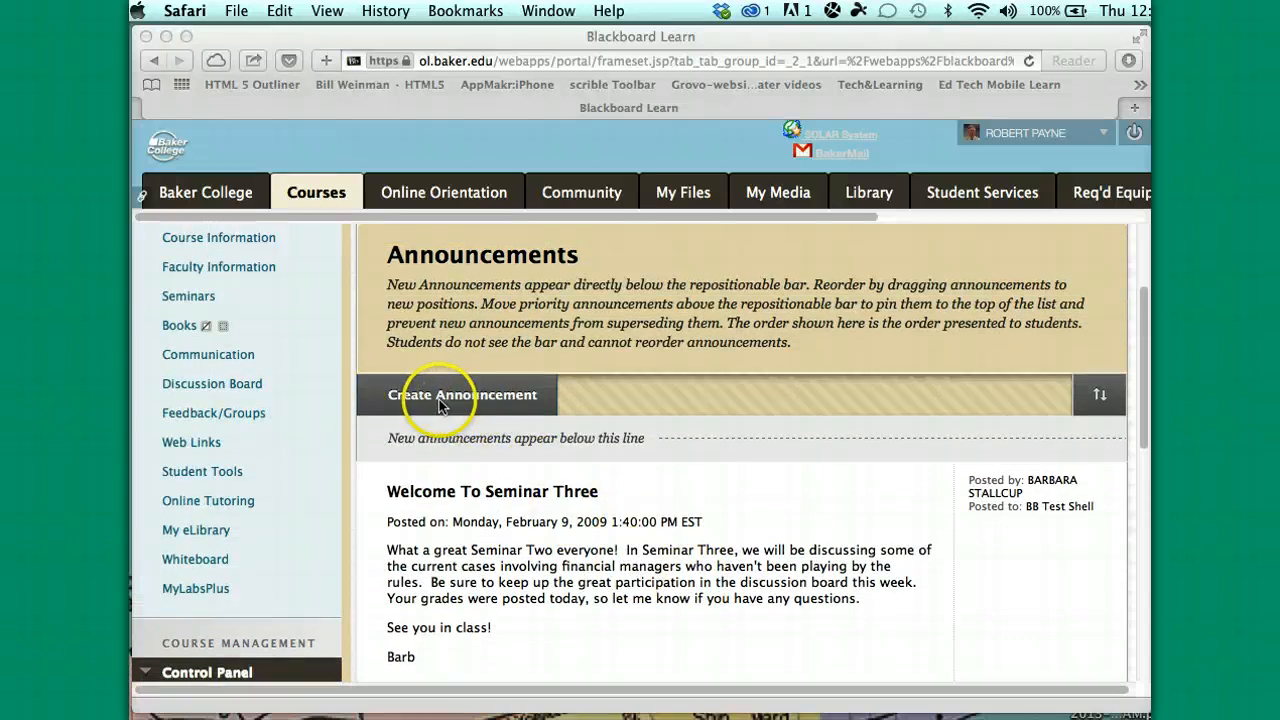
click(391, 387)
click(391, 387)
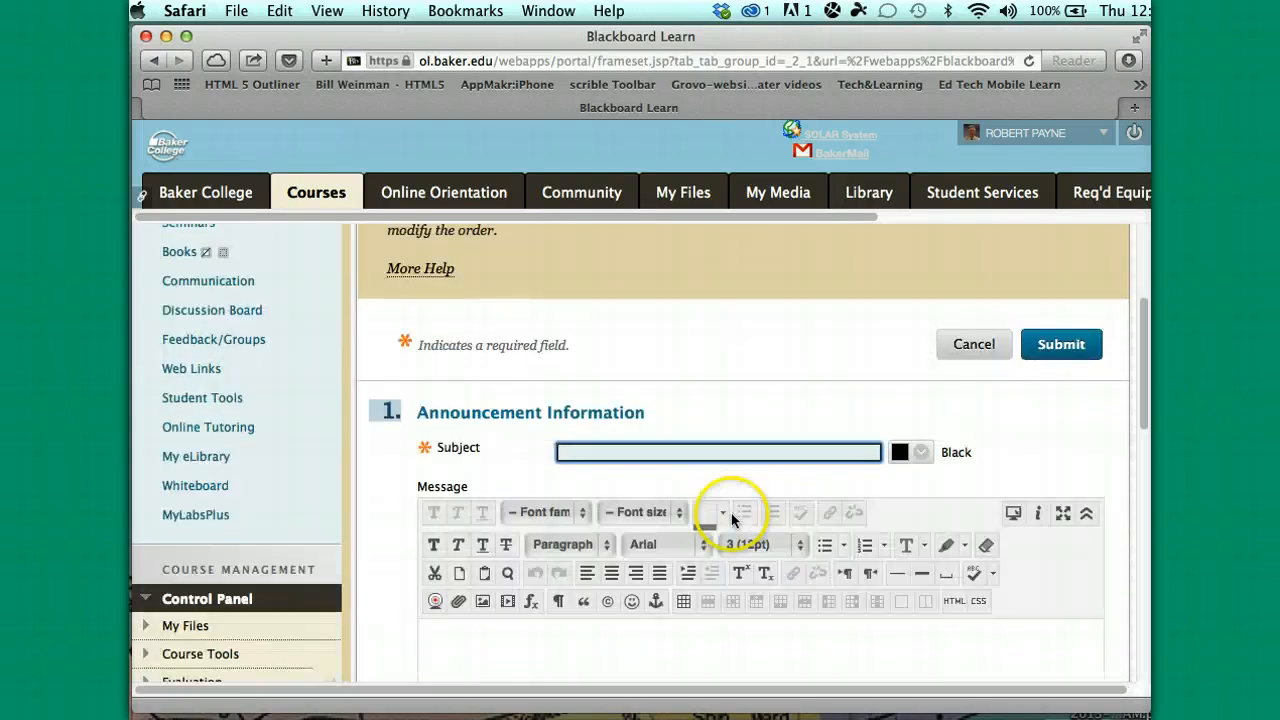
scroll(826, 340, up, 2)
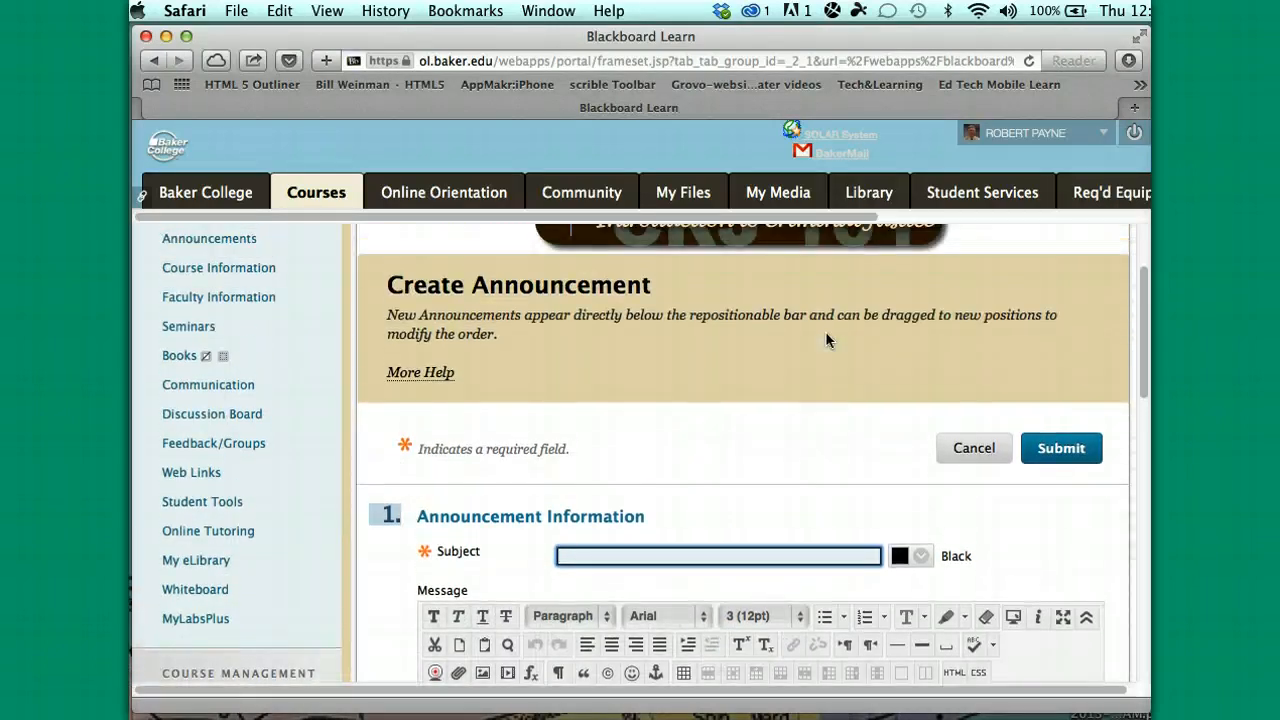
scroll(826, 340, up, 2)
scroll(826, 333, down, 3)
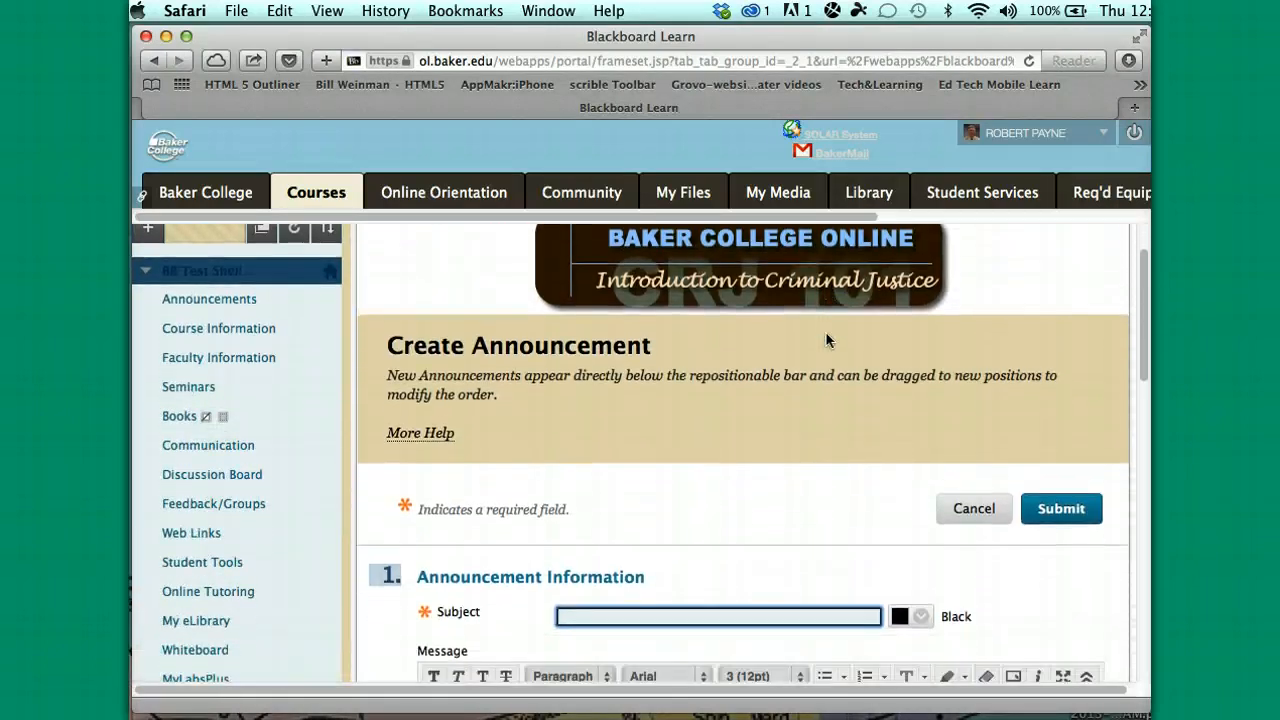
click(824, 319)
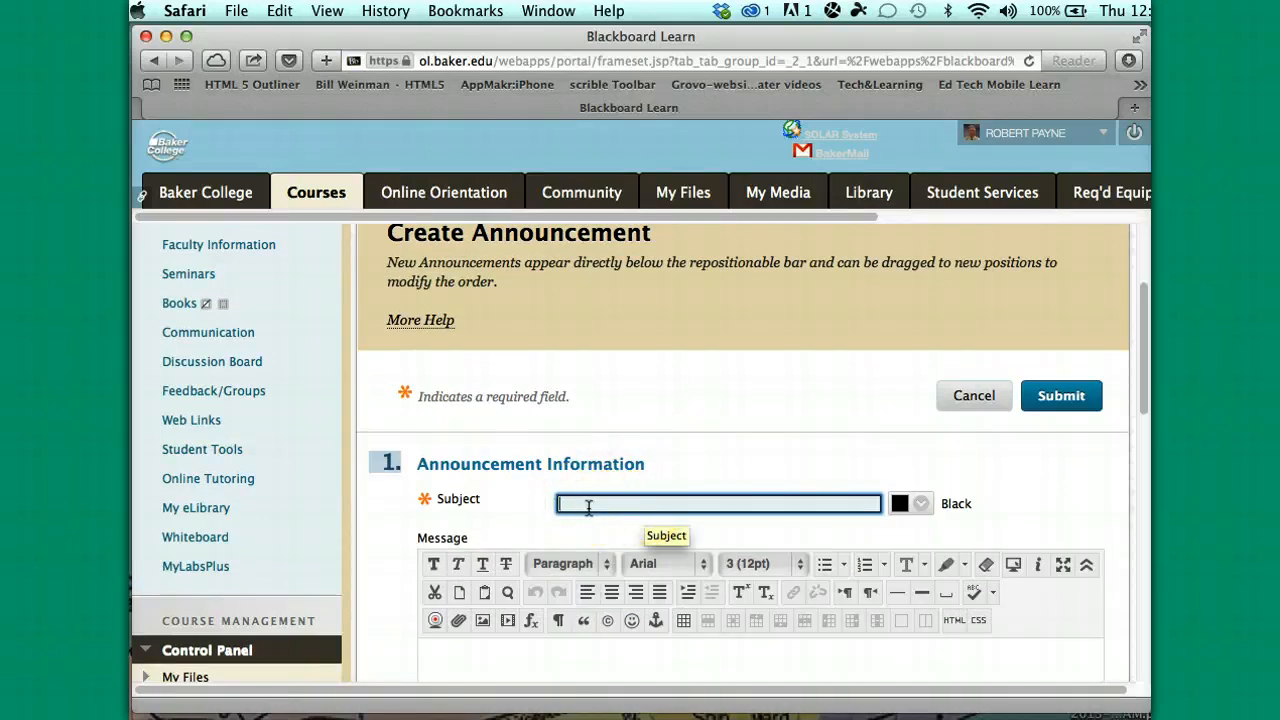
text(Welcome to ACC101)
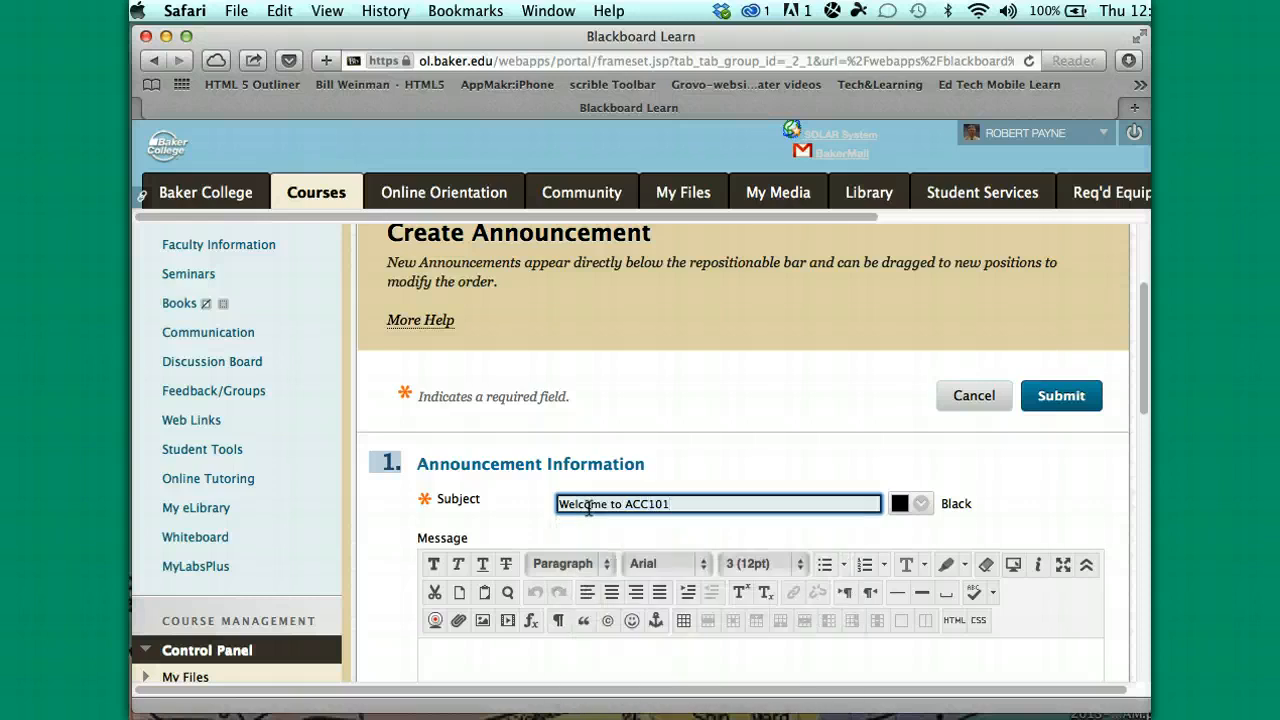
Step: Write the announcement message "Welcome to the ACC101 course, look over to the left to see the menu . . . . ."
scroll(790, 555, down, 3)
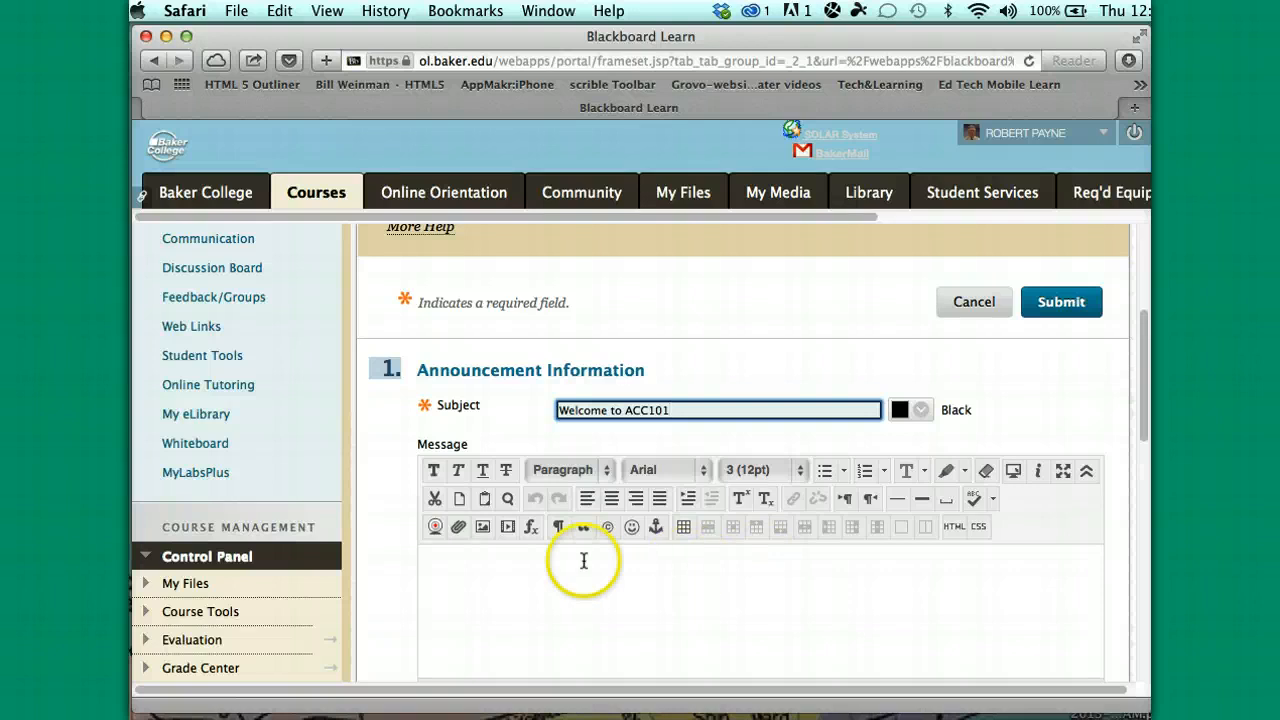
click(434, 561)
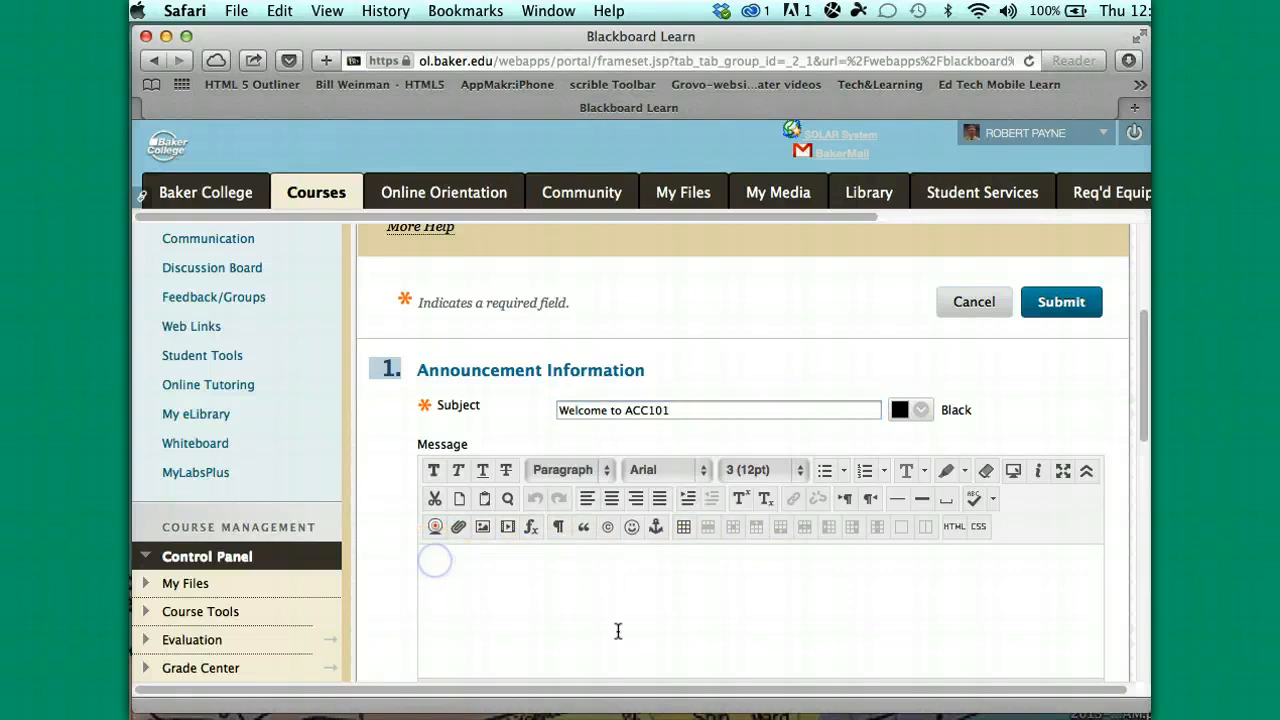
scroll(706, 646, down, 3)
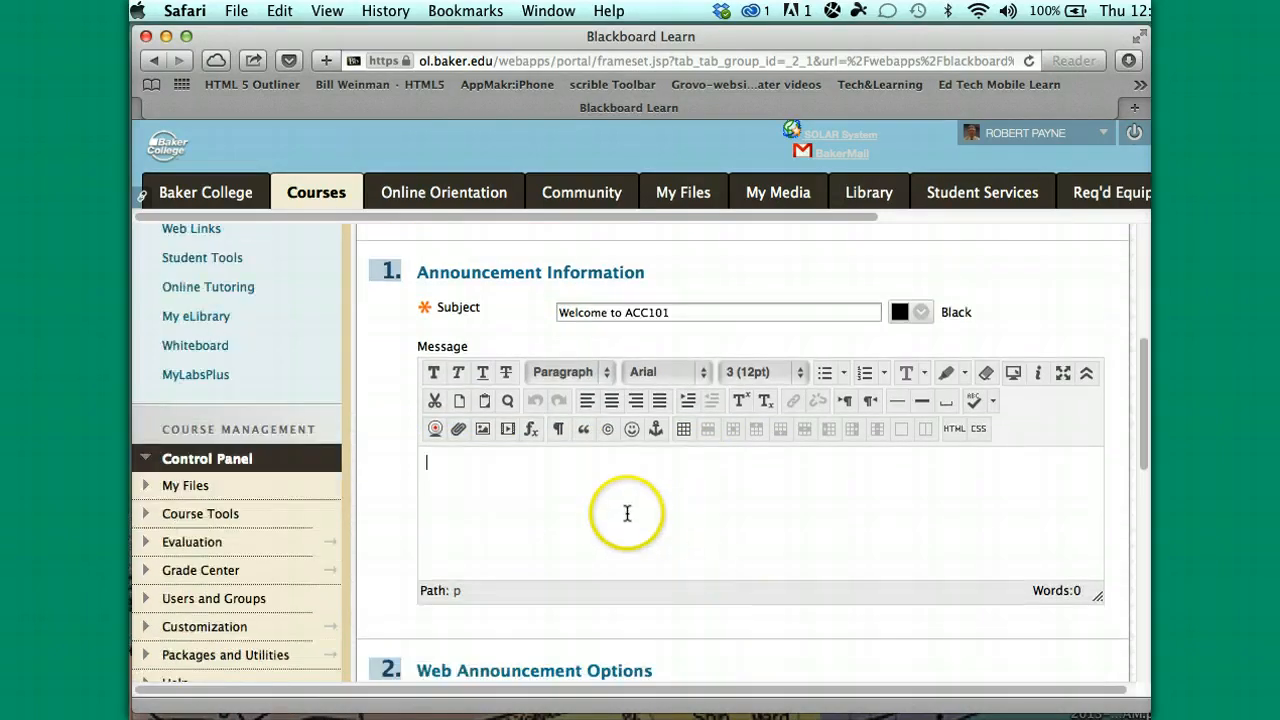
scroll(627, 513, left, 2)
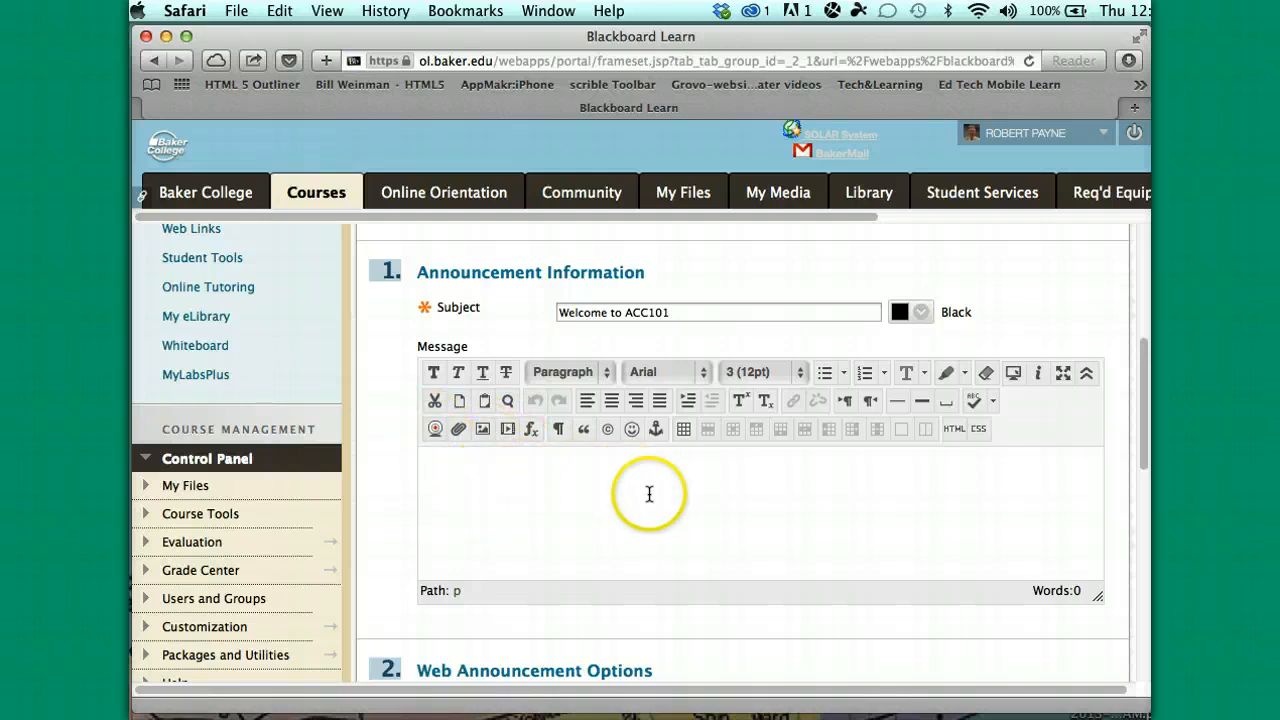
scroll(688, 501, down, 2)
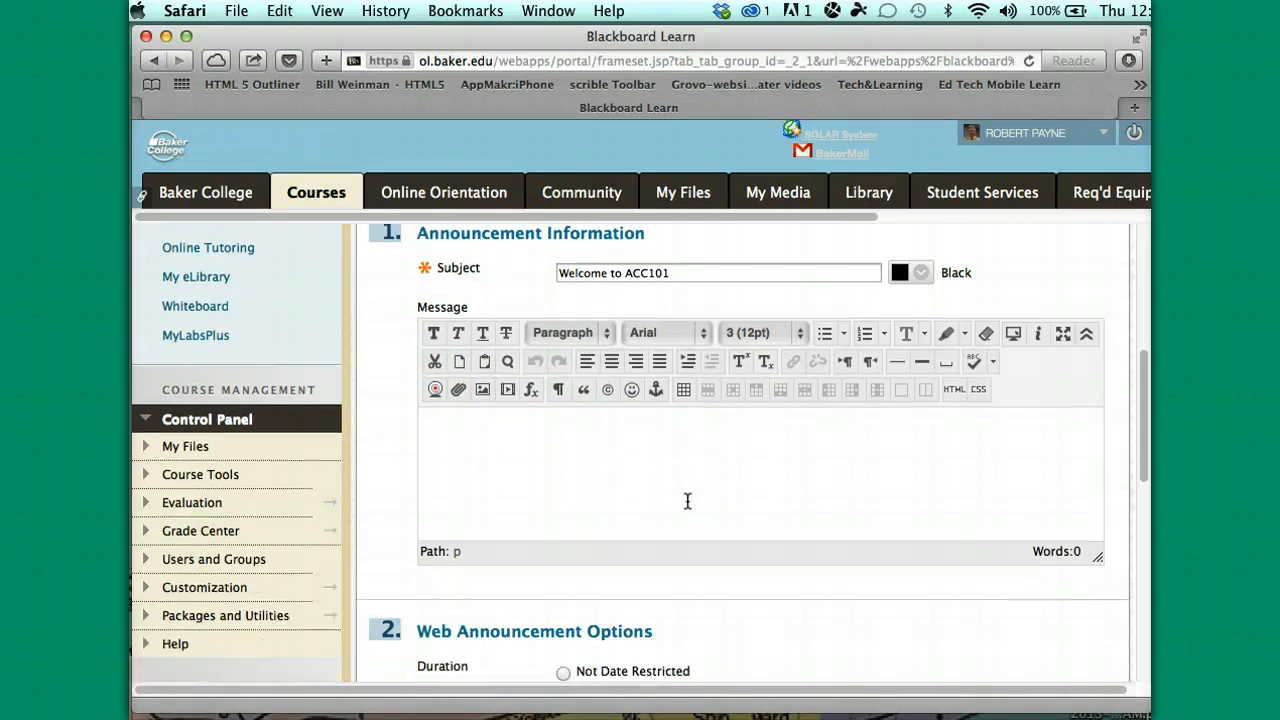
scroll(688, 501, up, 2)
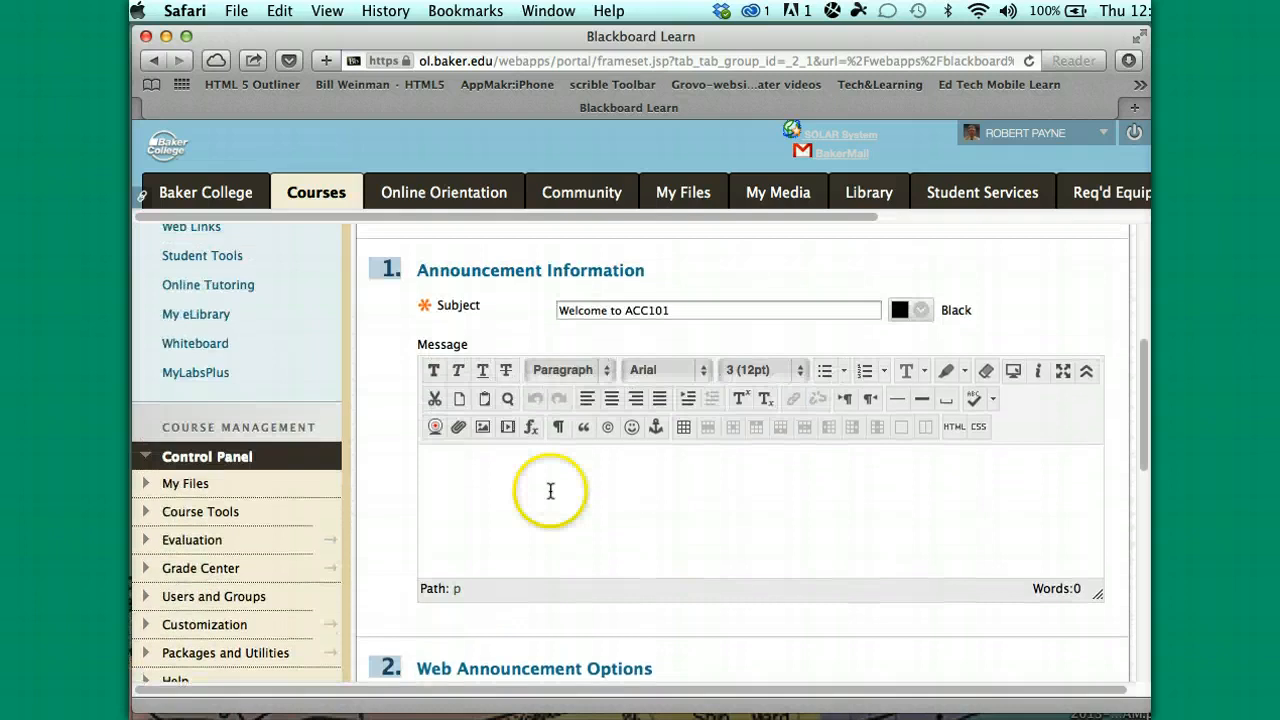
click(440, 465)
text(W)
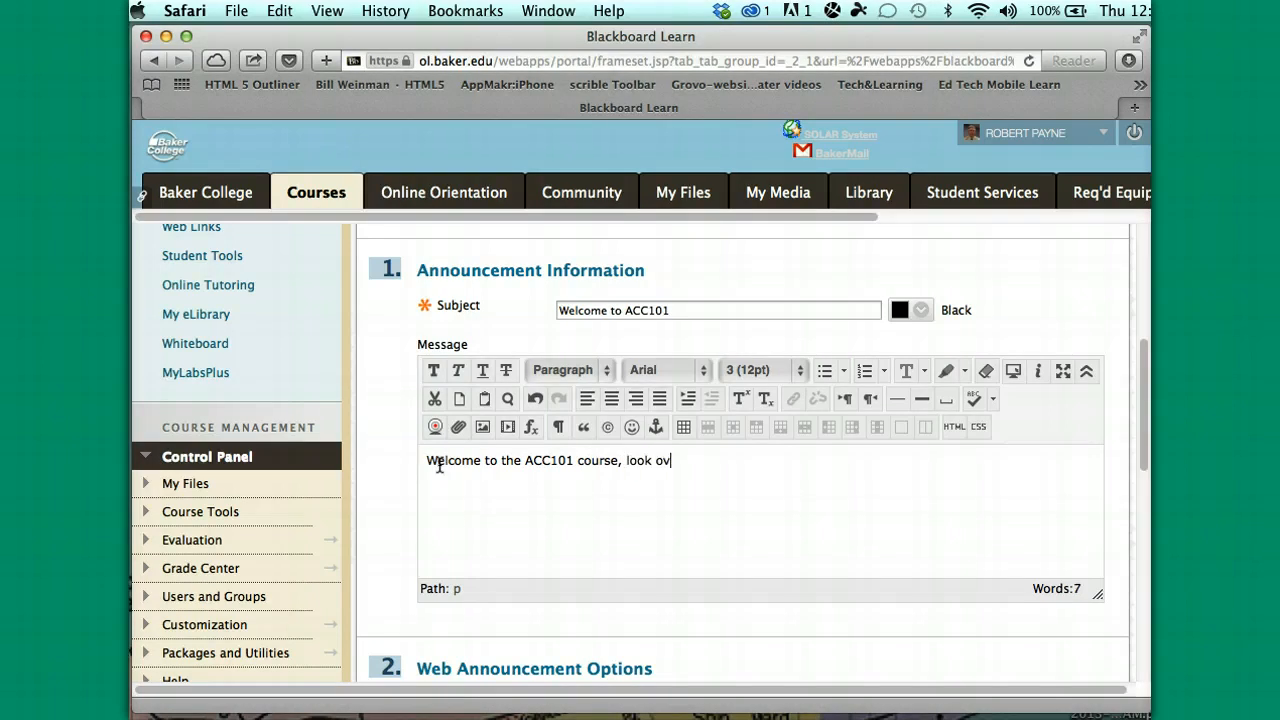
text(eft to see the menu . . . . .)
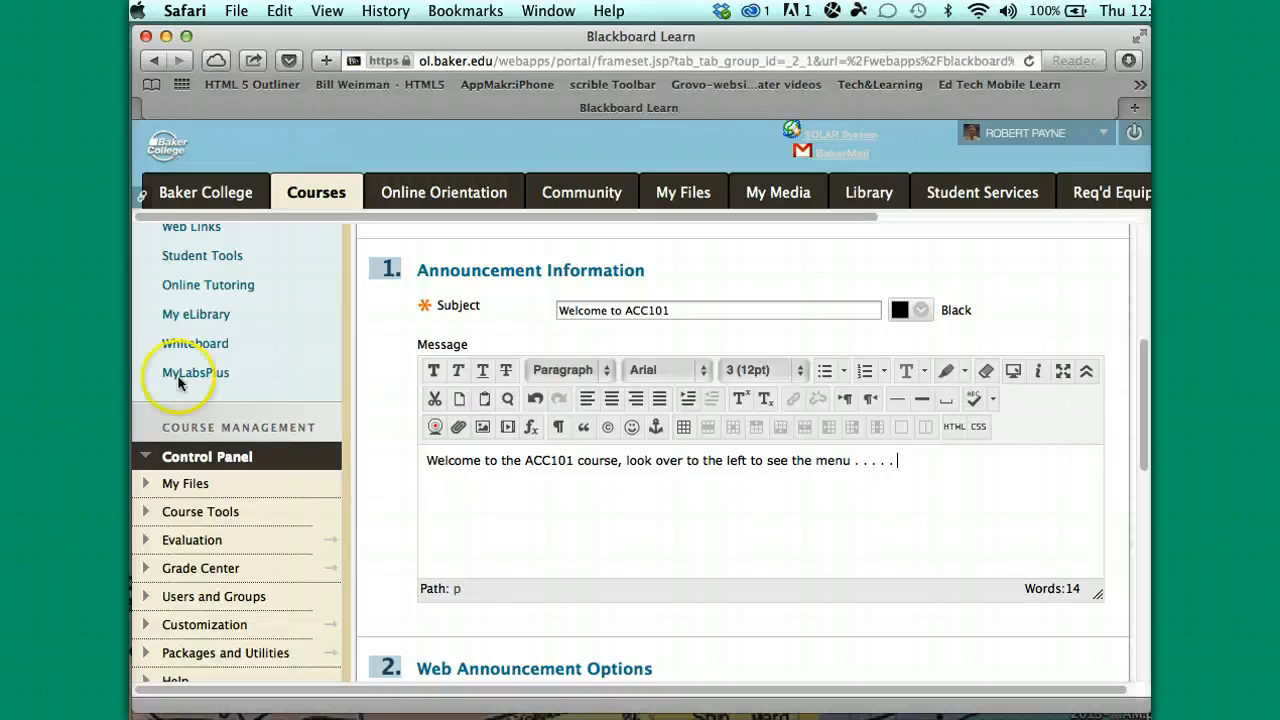
Step: Examine the course menu entries that the announcement message refers to, and return to the end of the message text
scroll(288, 330, up, 3)
scroll(288, 333, up, 2)
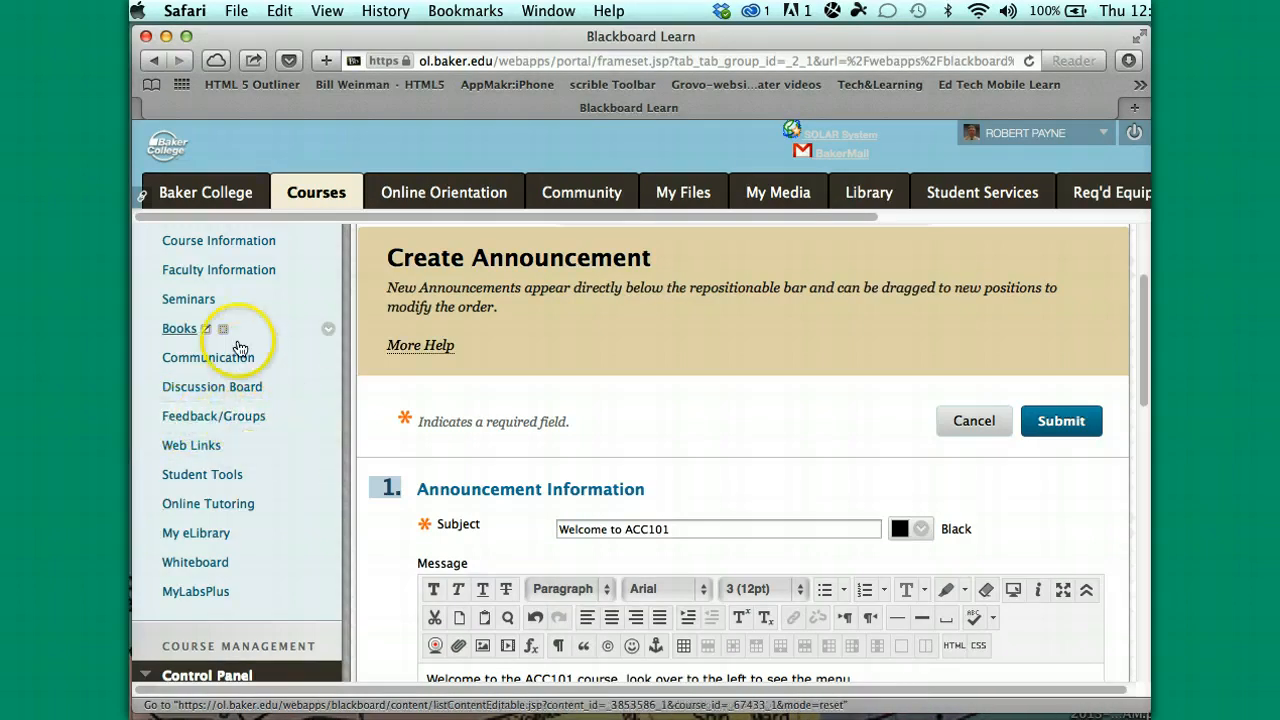
scroll(723, 565, down, 3)
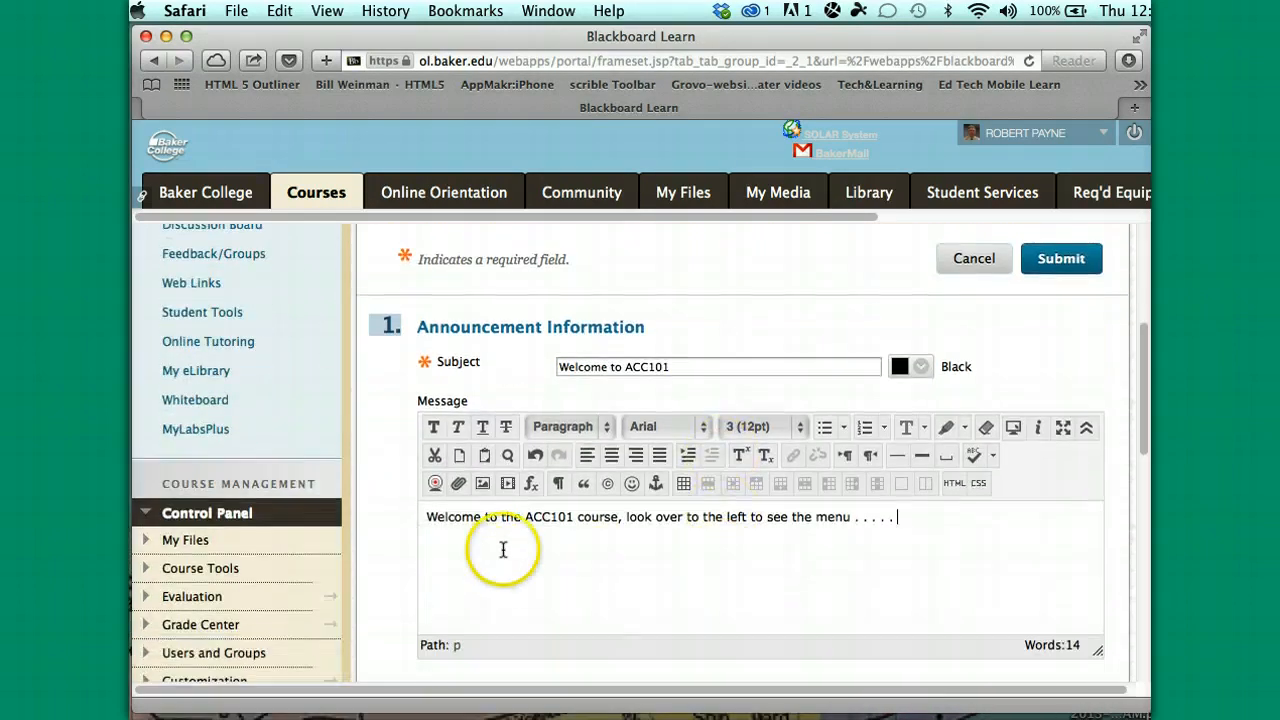
click(893, 520)
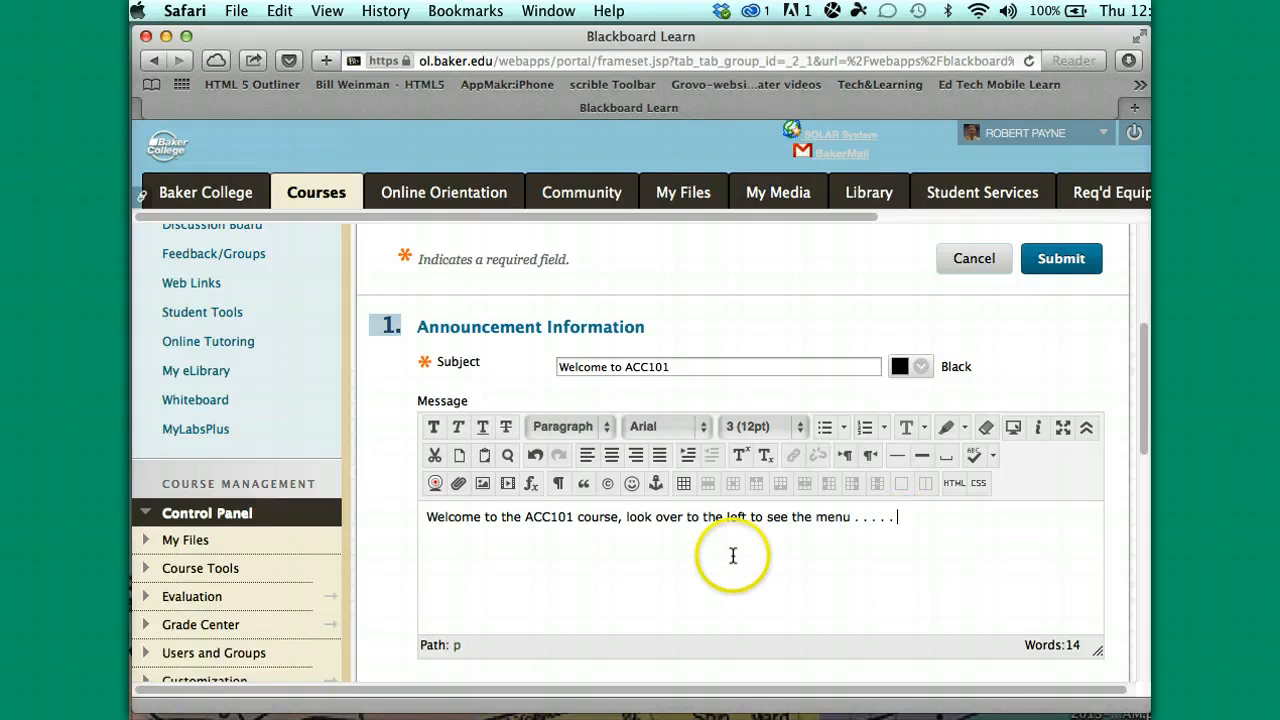
click(918, 535)
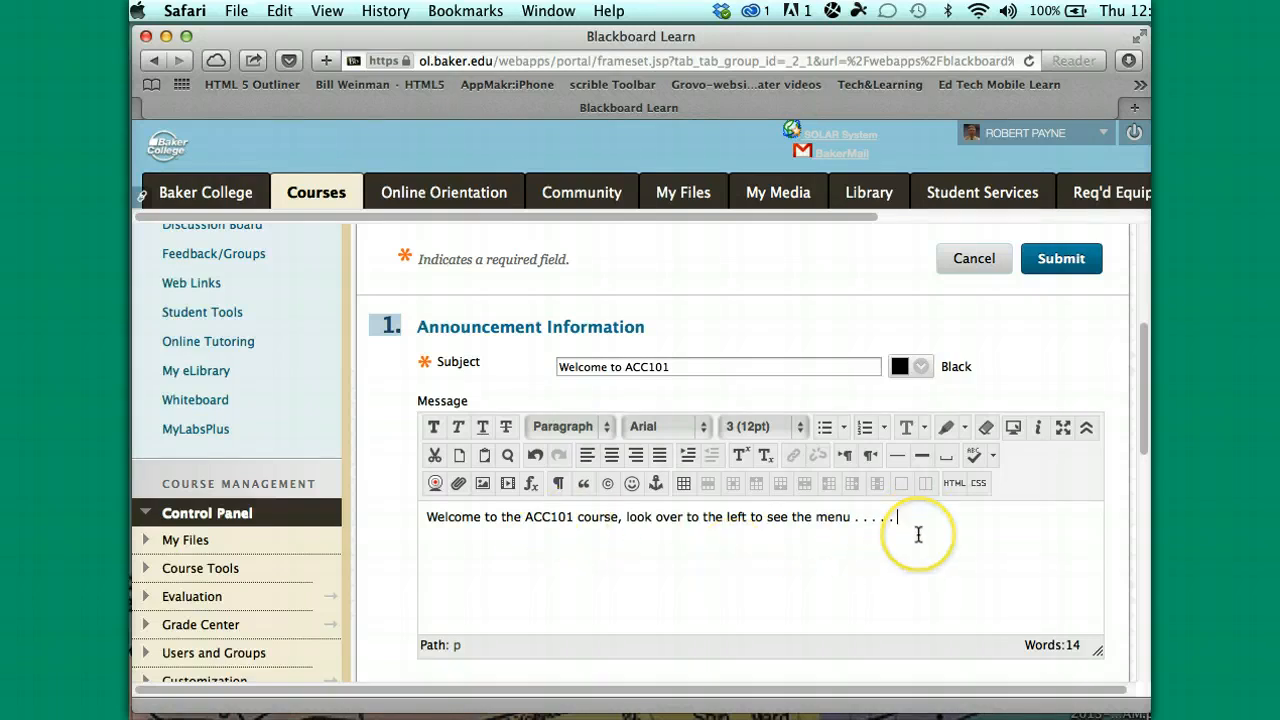
scroll(918, 533, down, 2)
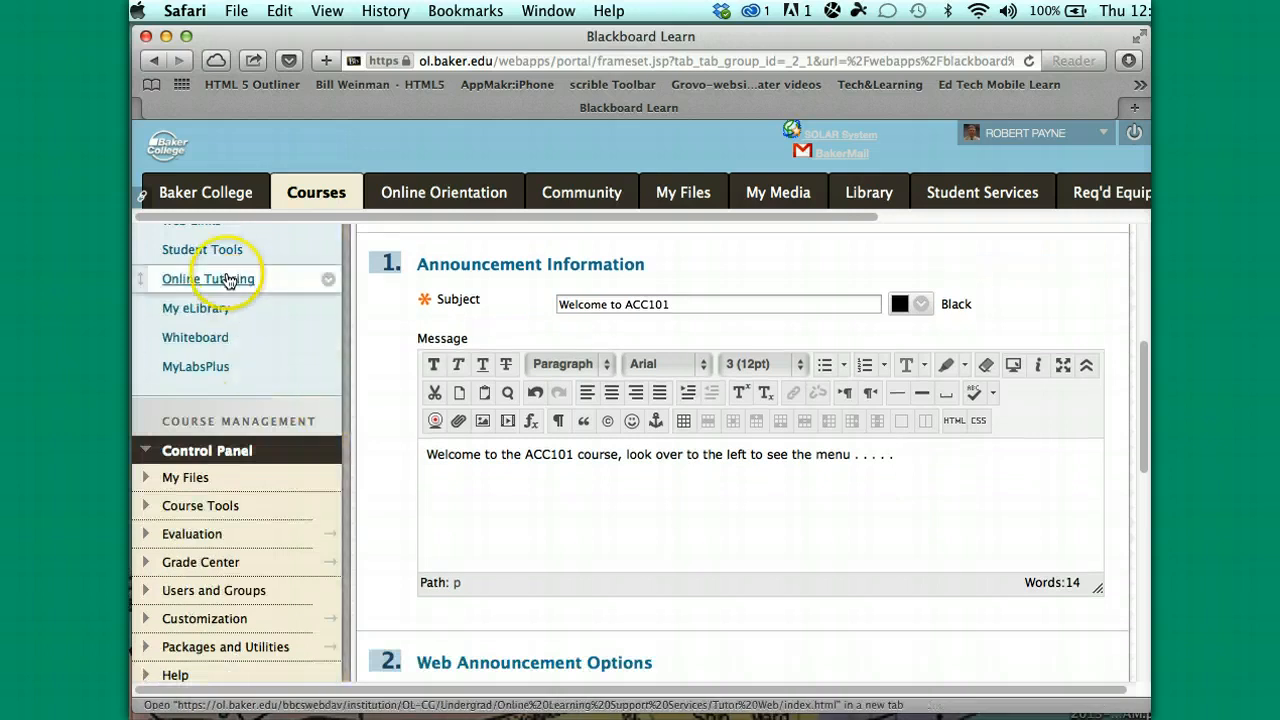
click(840, 485)
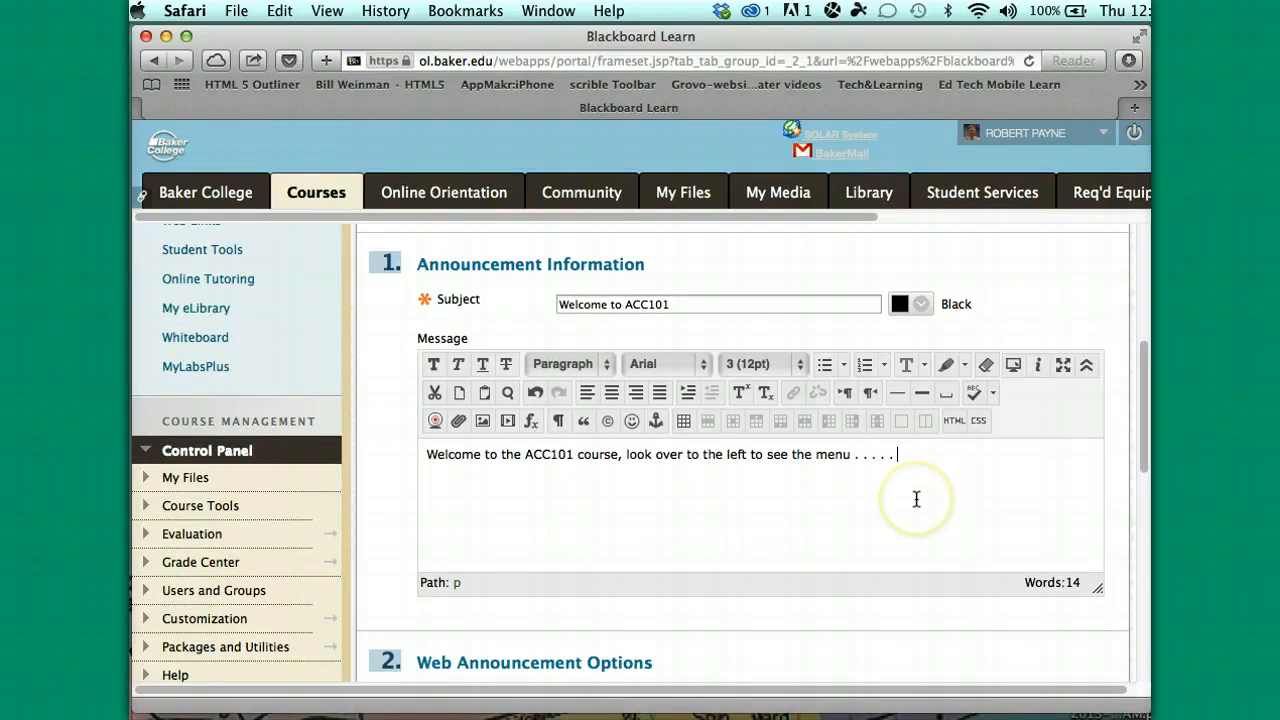
Step: Set the announcement's duration to Not Date Restricted in the web announcement options
scroll(914, 500, down, 8)
scroll(1012, 459, down, 5)
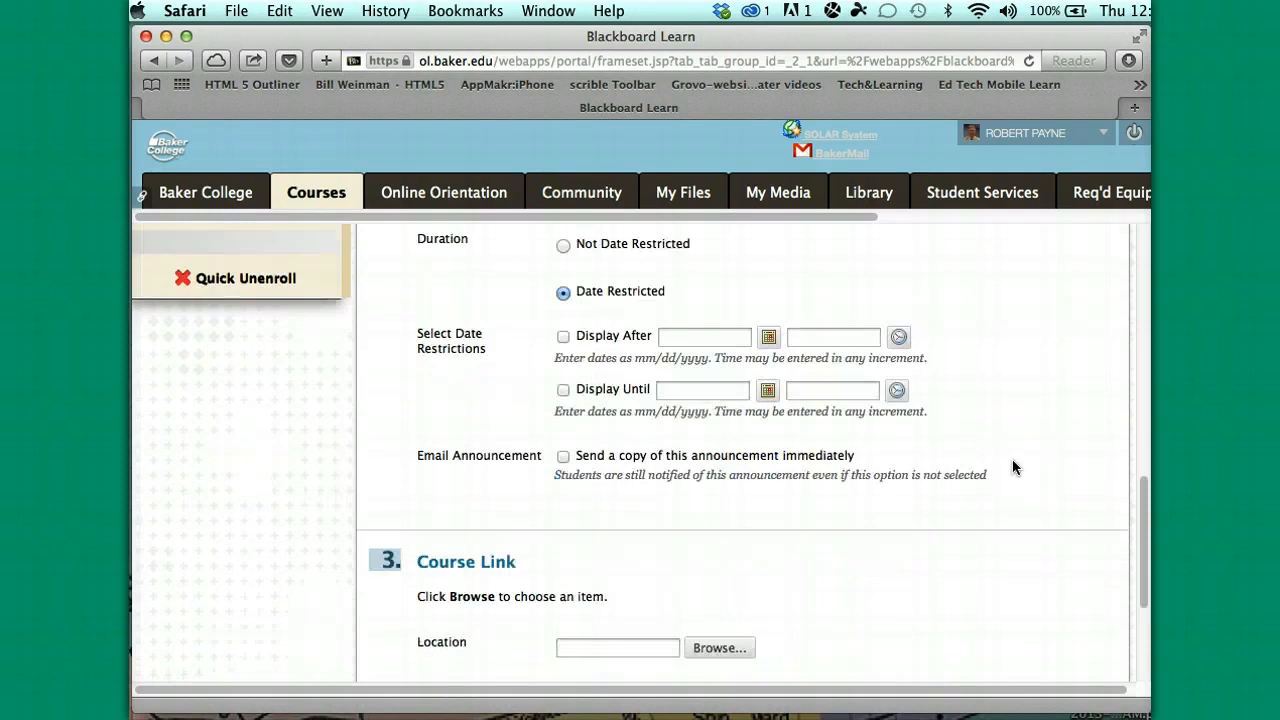
scroll(1012, 459, up, 3)
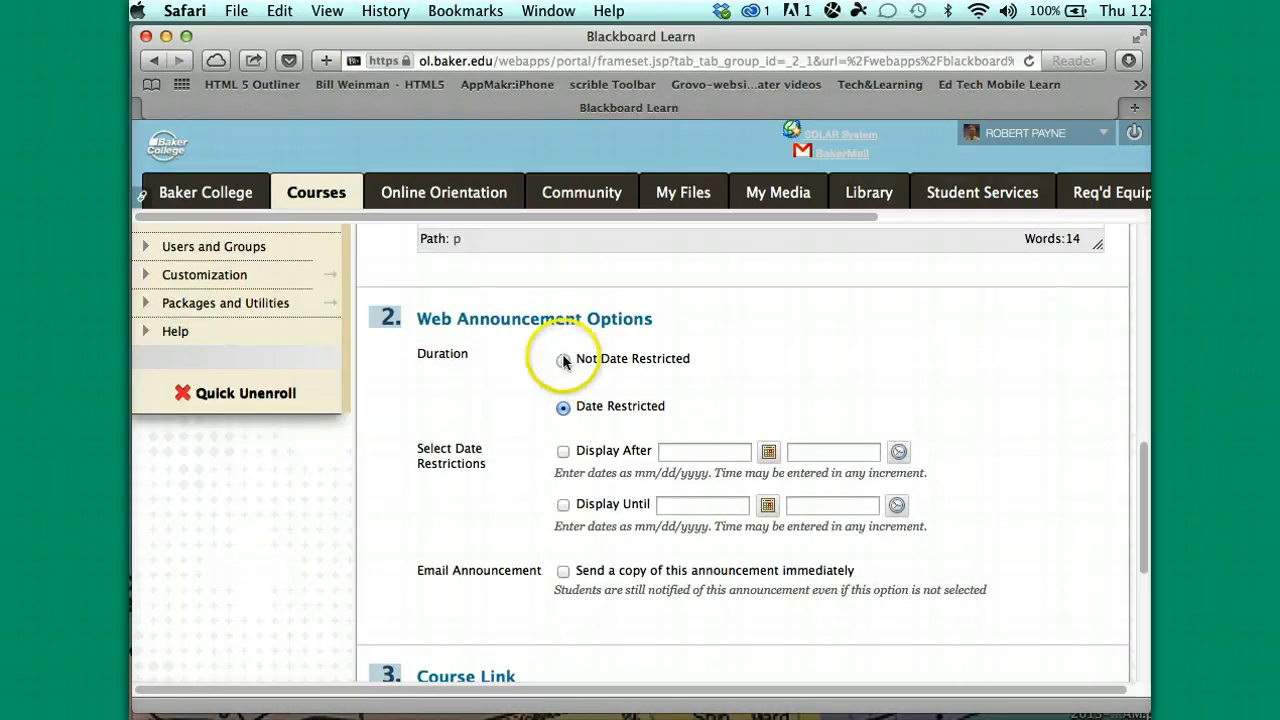
click(563, 361)
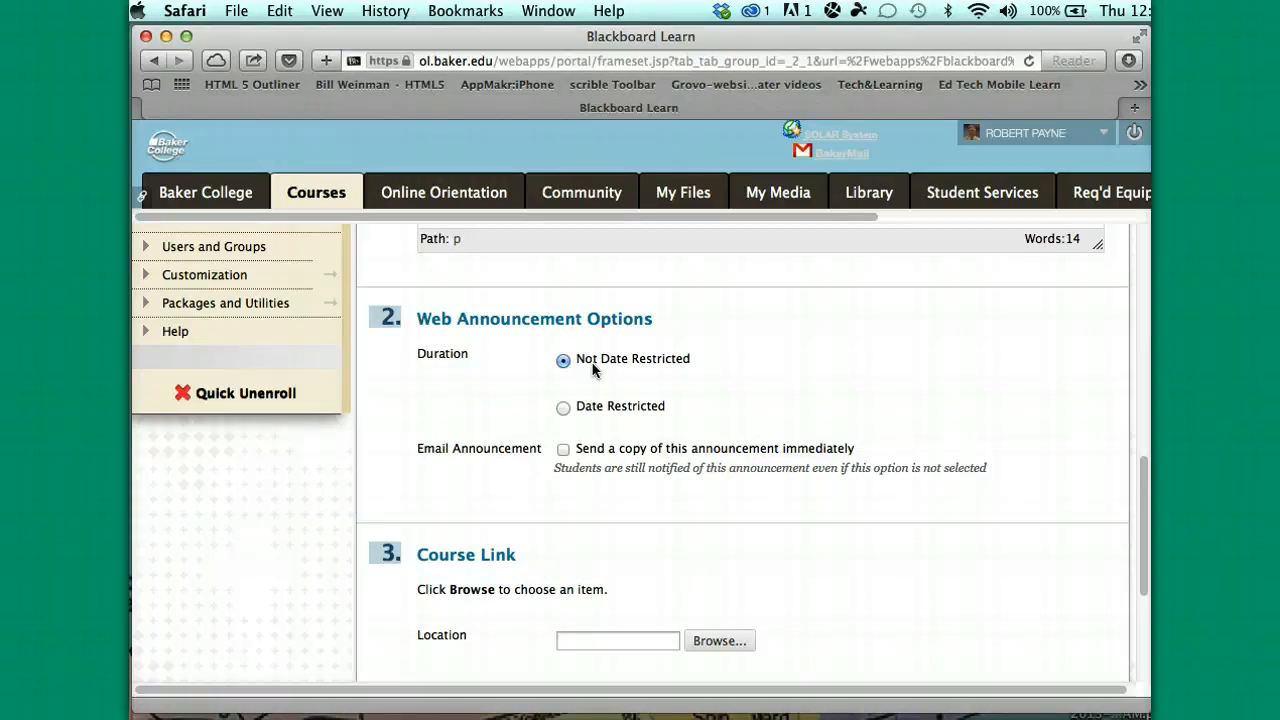
Step: Make the announcement date restricted, with both the Display After and Display Until limits enabled
click(572, 368)
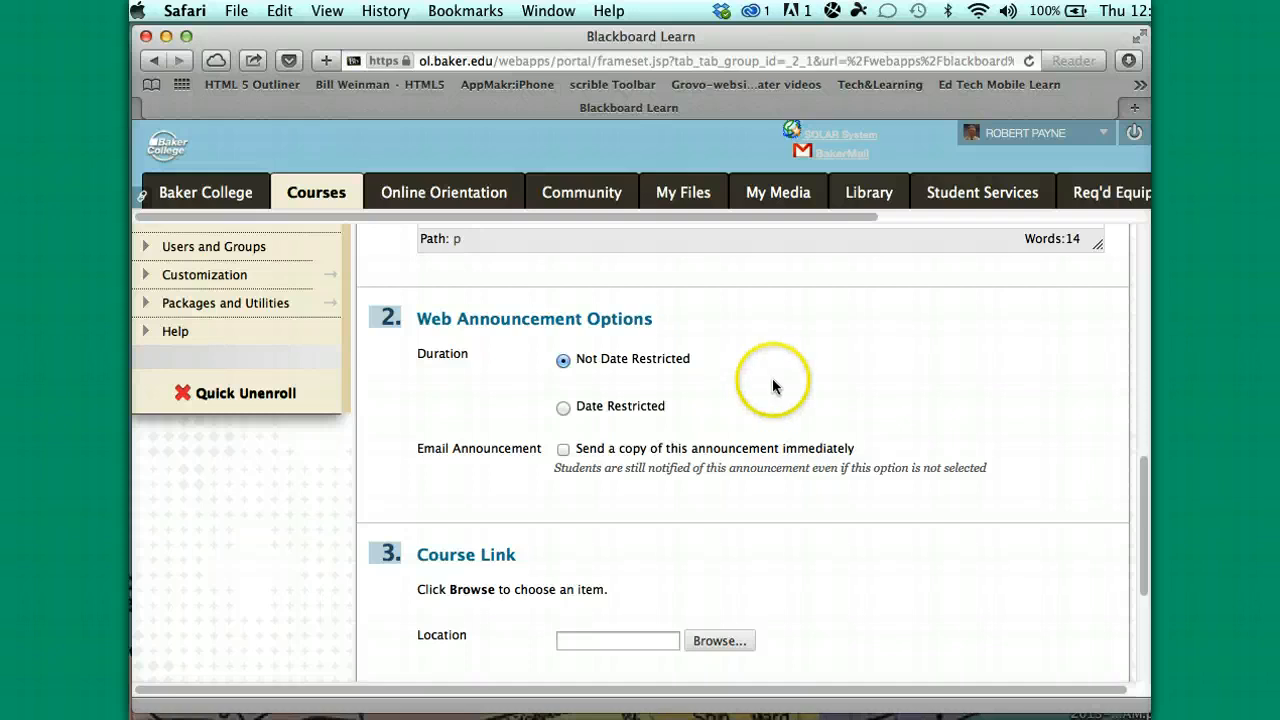
click(564, 408)
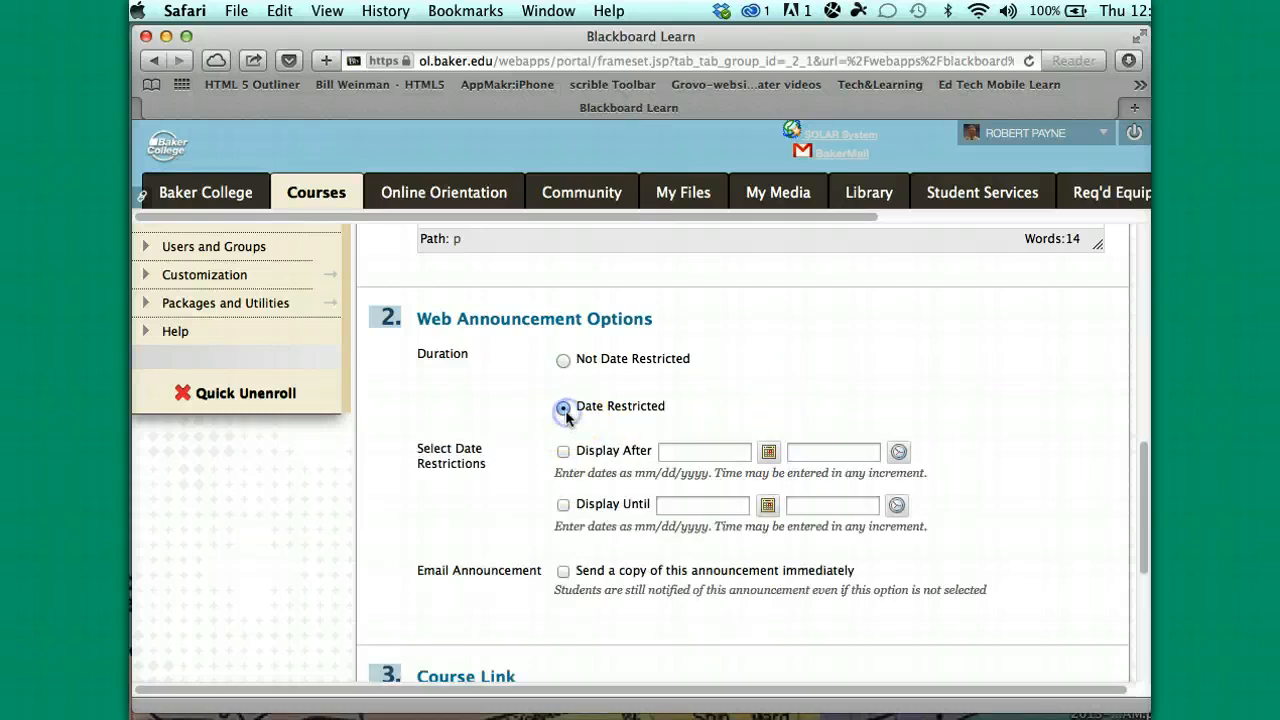
scroll(834, 394, down, 2)
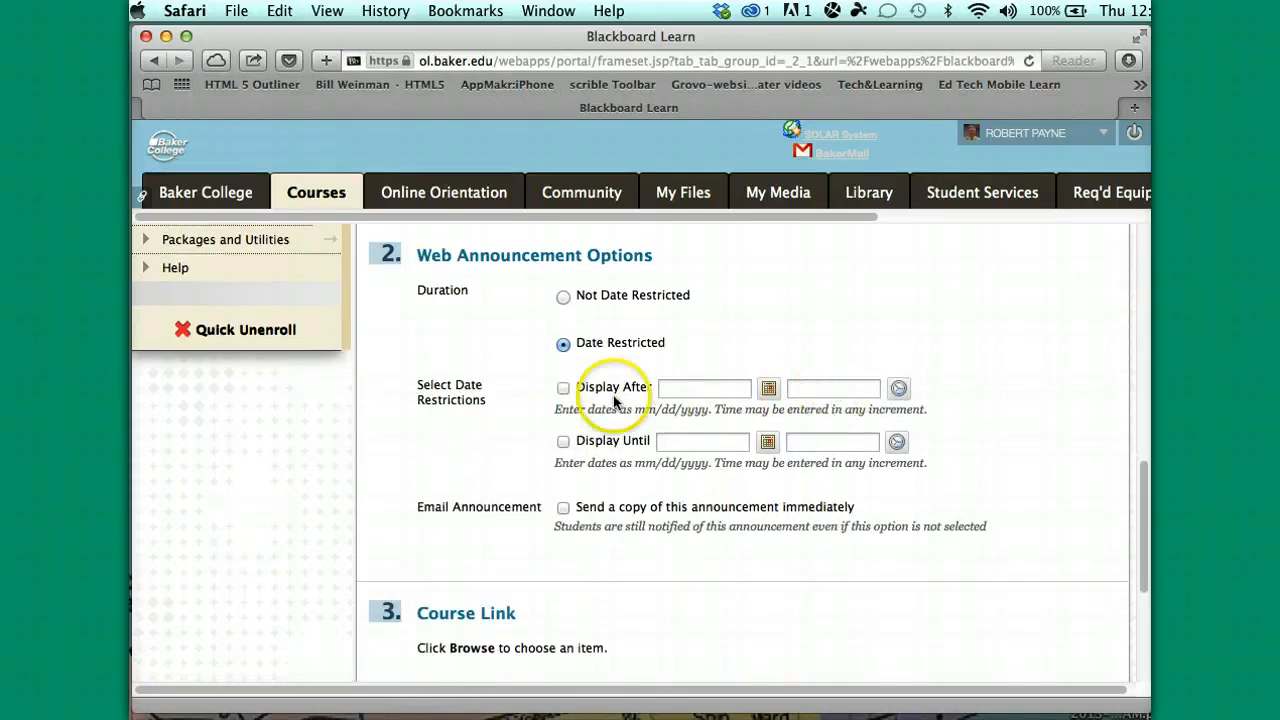
click(564, 388)
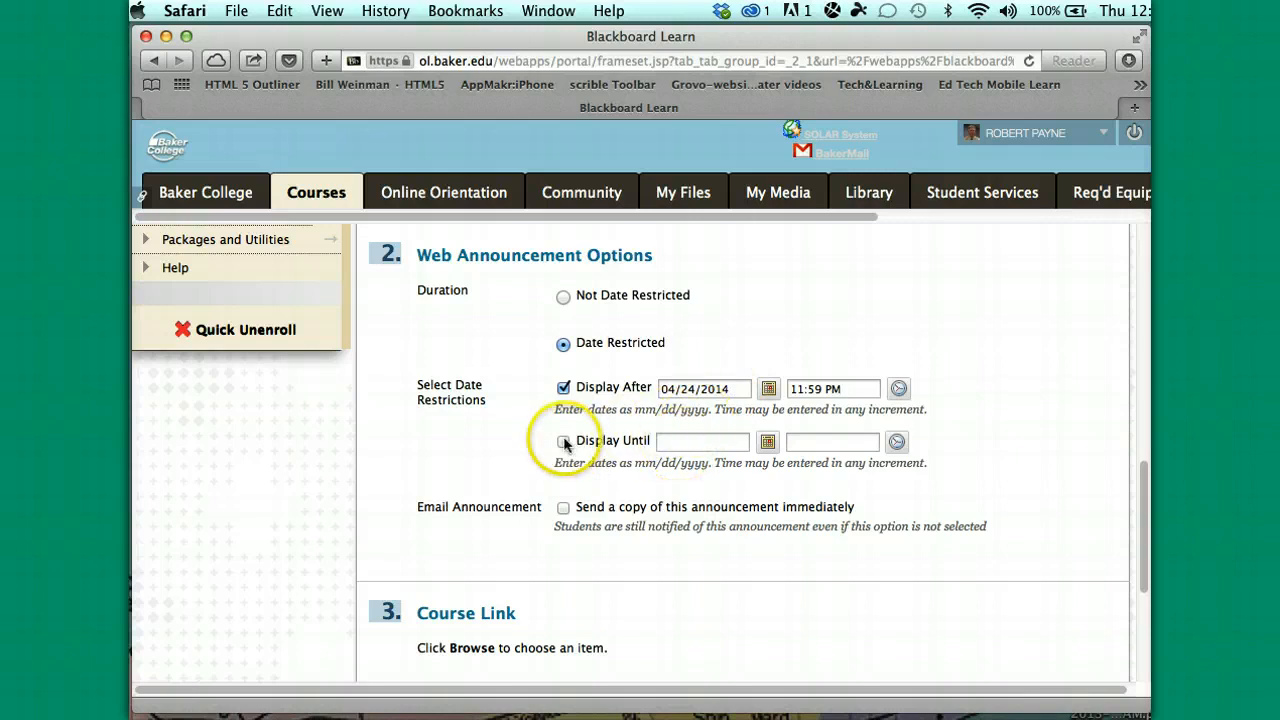
click(563, 442)
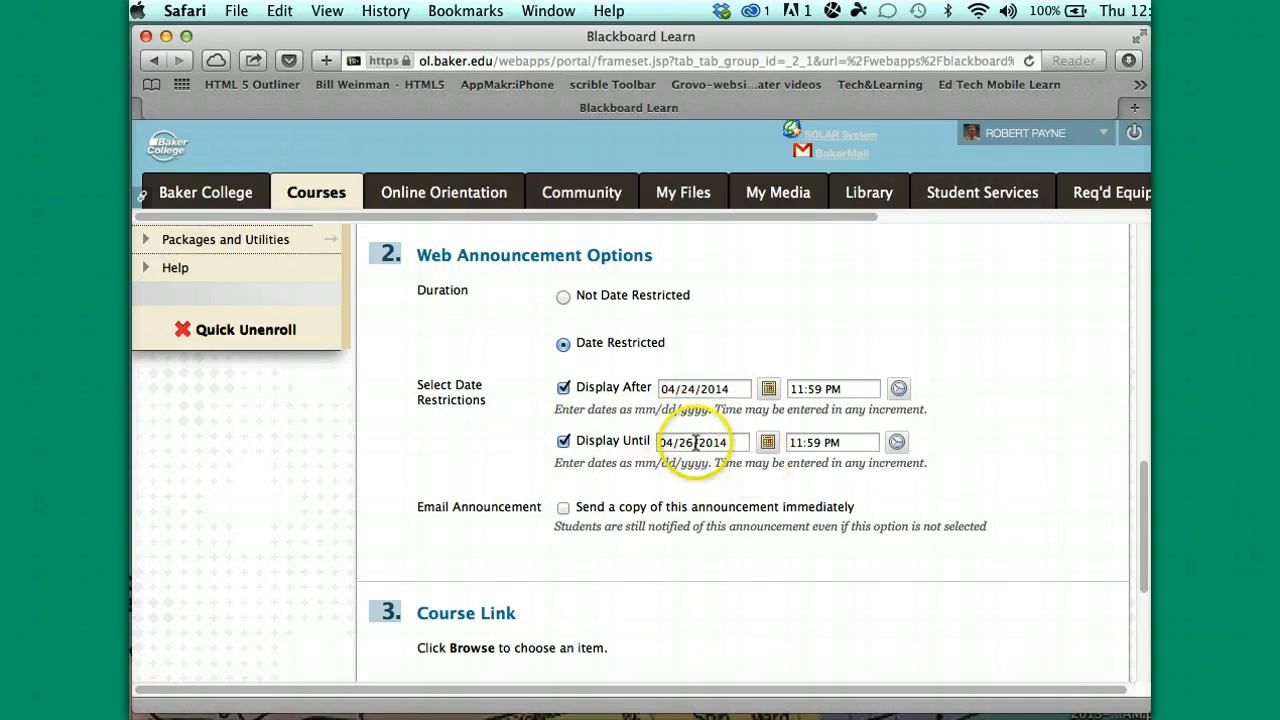
Step: Check the calendar for the Display Until date without picking another day, and set the Display Until time to 08:59 PM
click(674, 442)
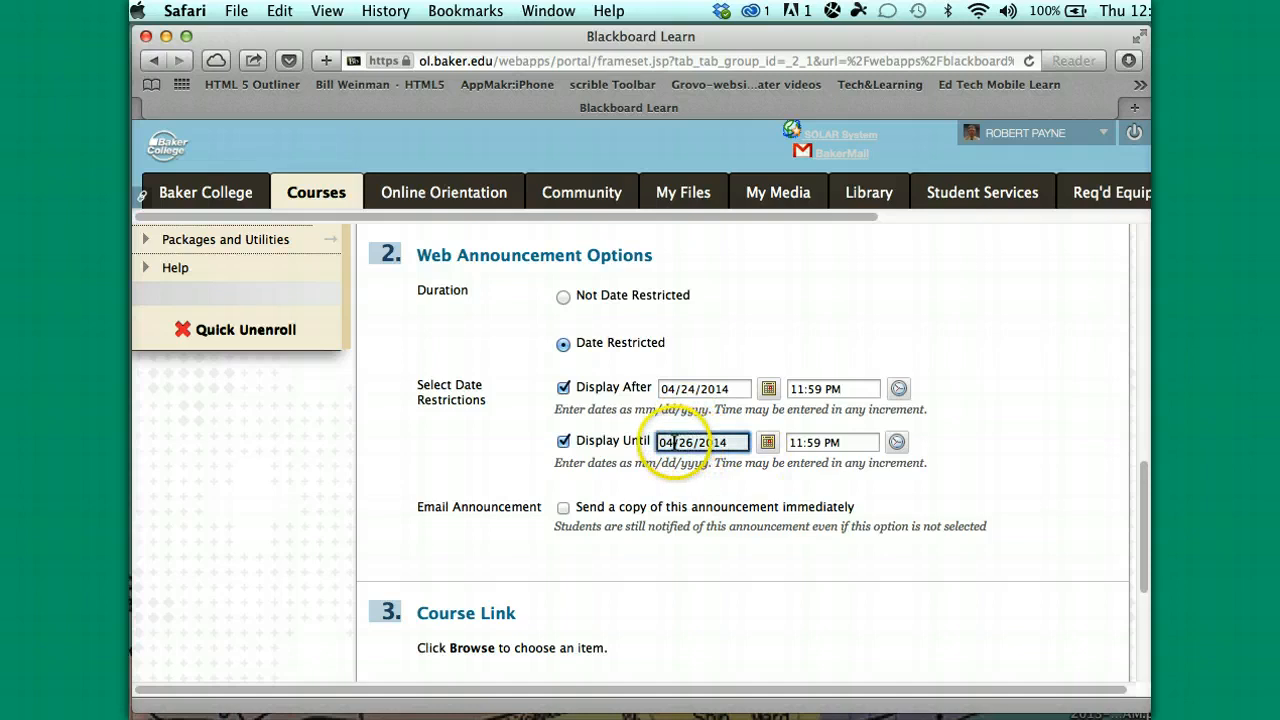
click(768, 449)
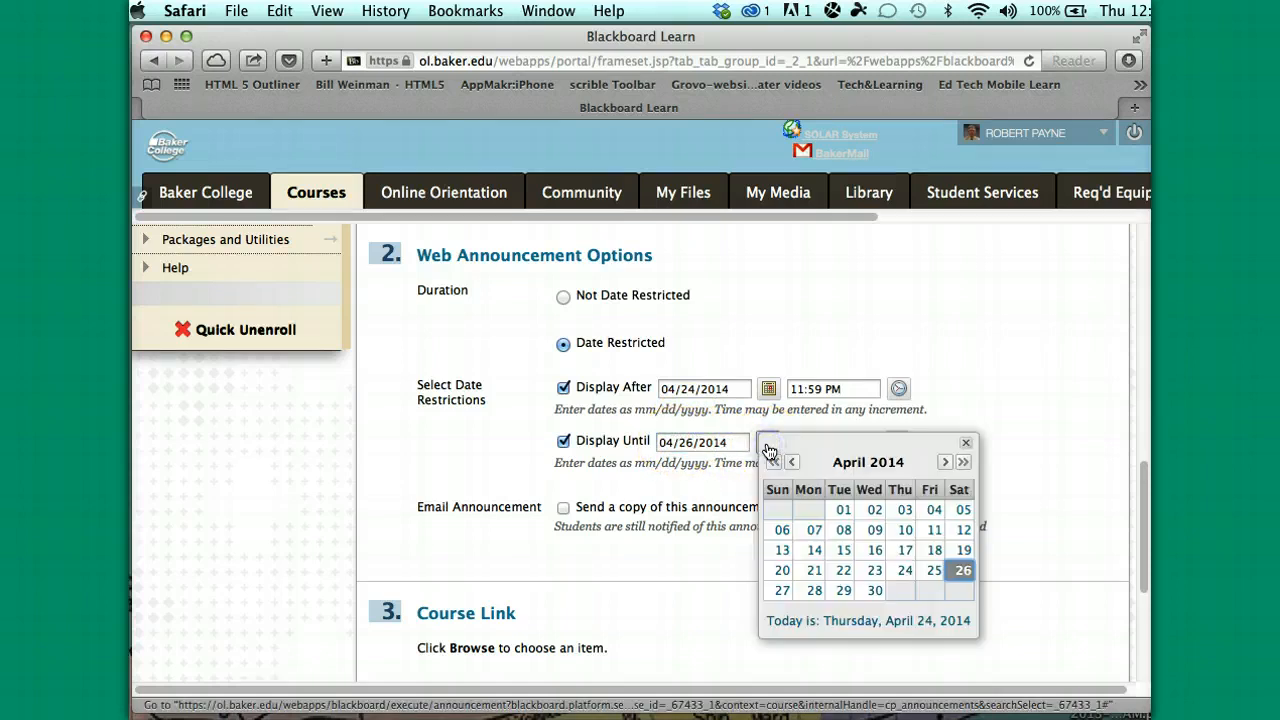
click(943, 462)
click(790, 465)
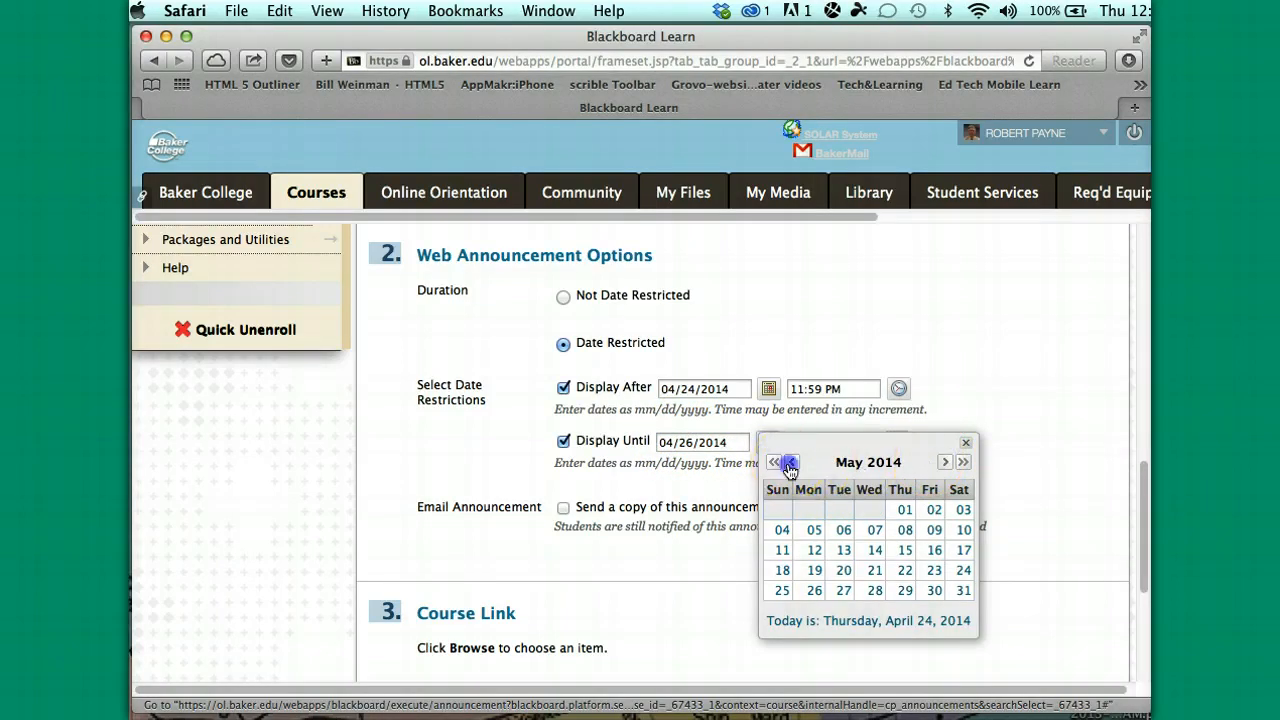
click(965, 442)
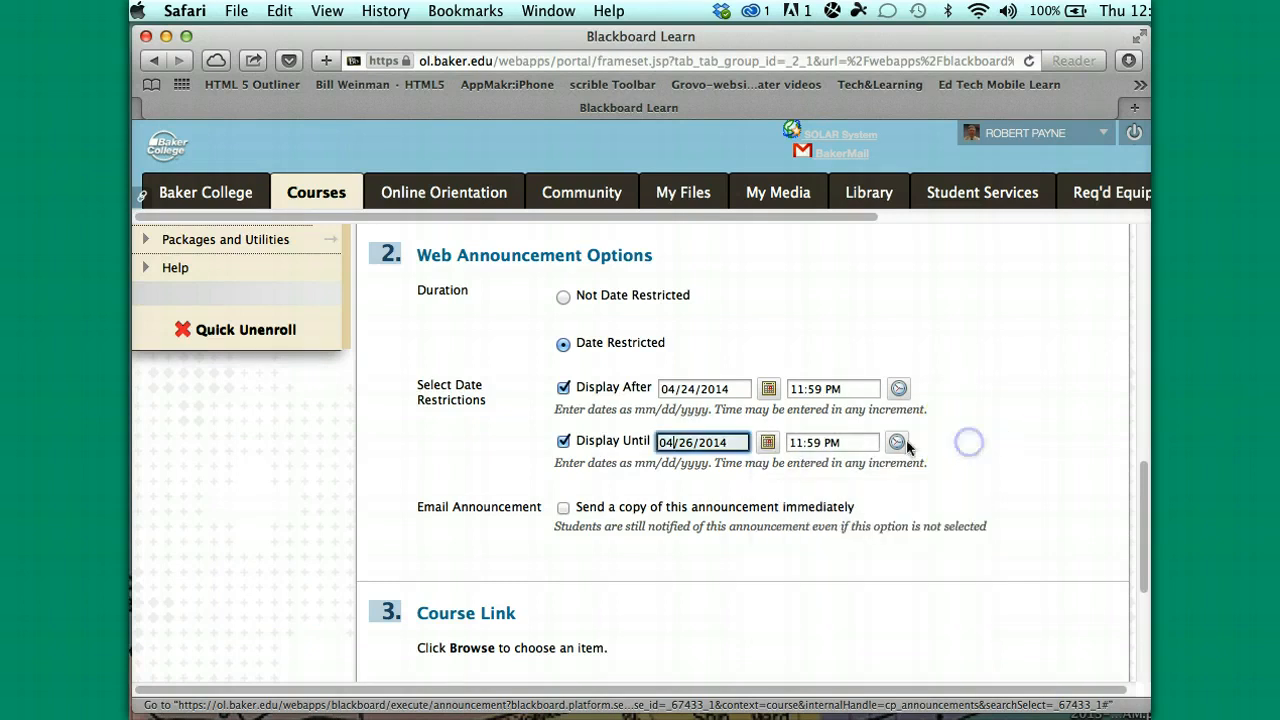
click(804, 443)
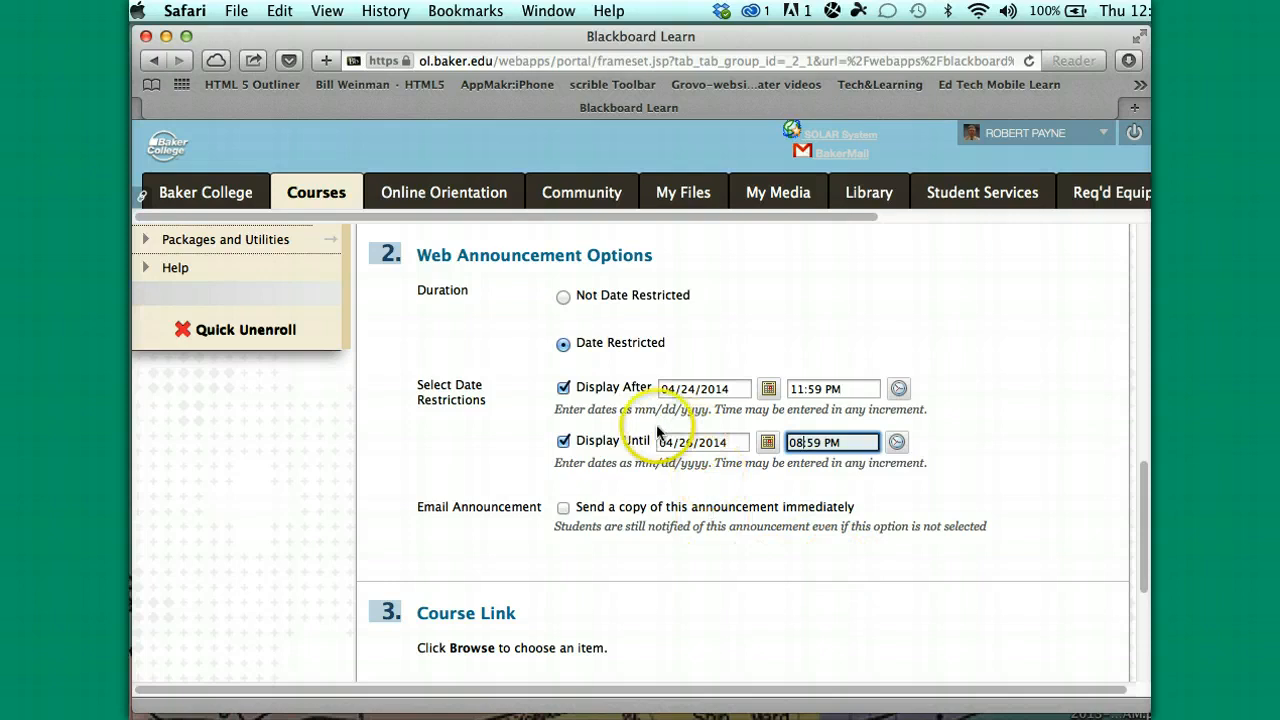
Step: Review the remaining announcement options and submit the new announcement without a course link
scroll(657, 430, down, 5)
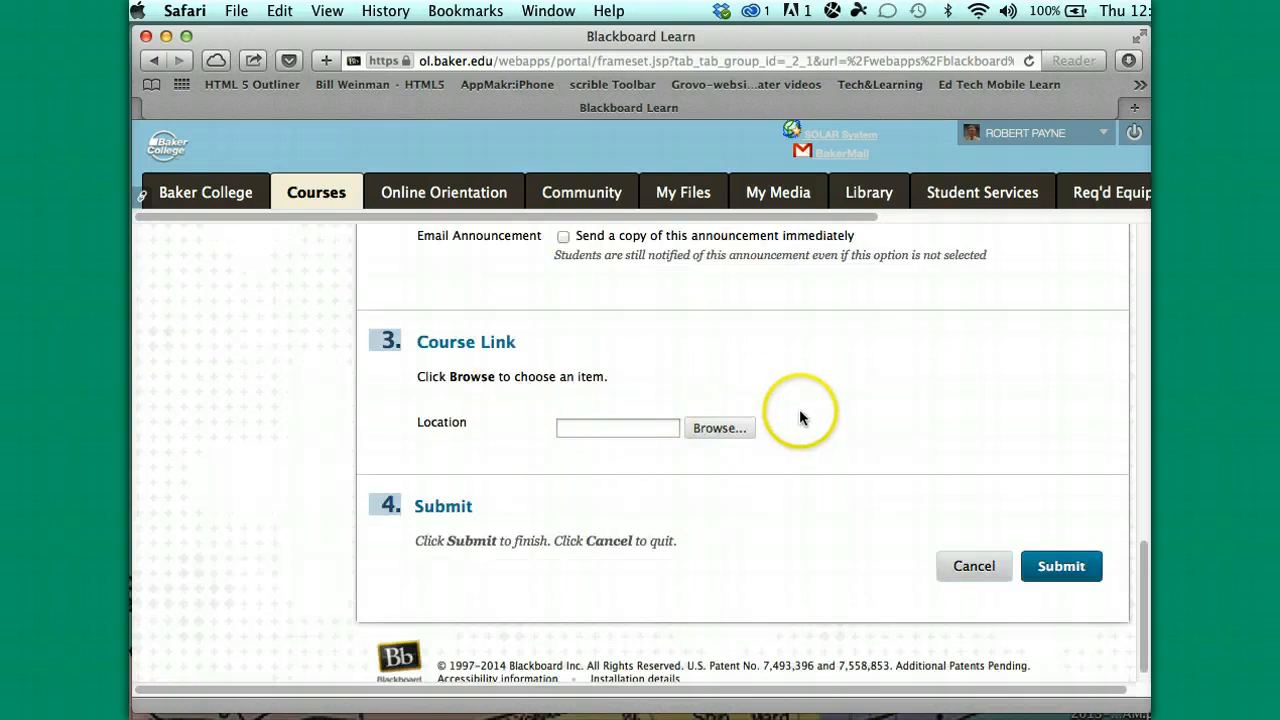
scroll(778, 397, down, 1)
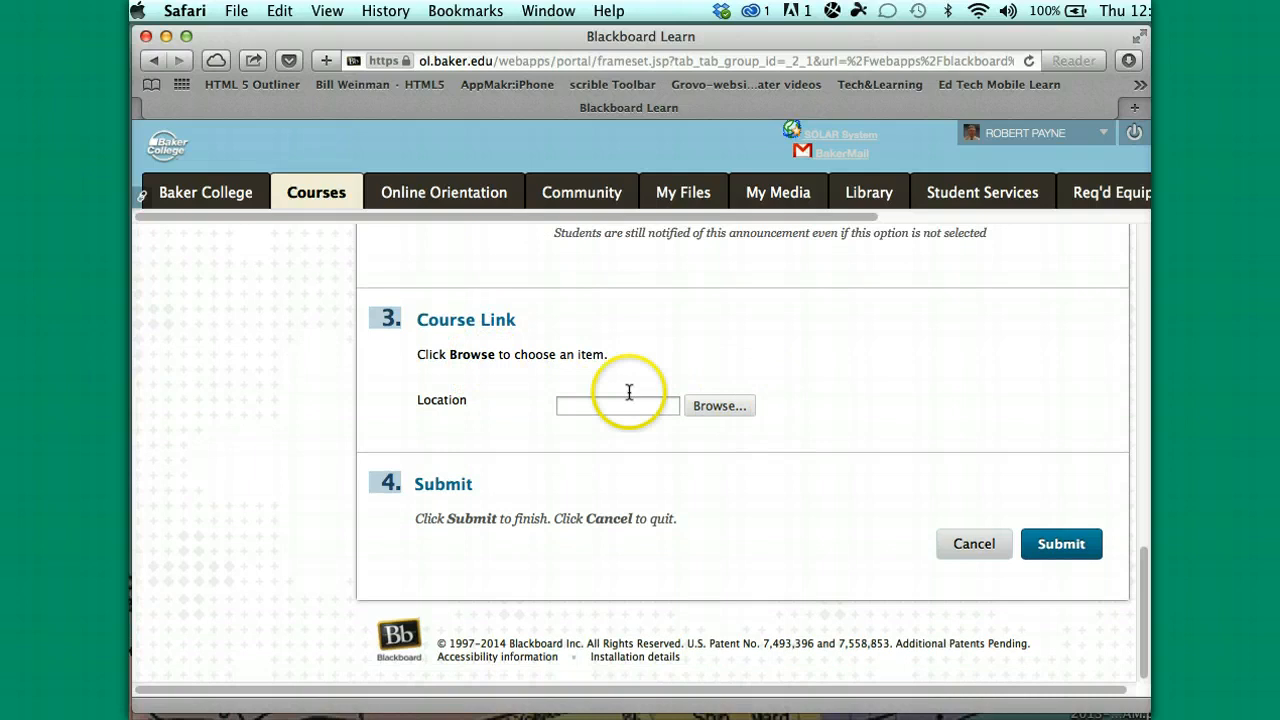
scroll(914, 457, up, 10)
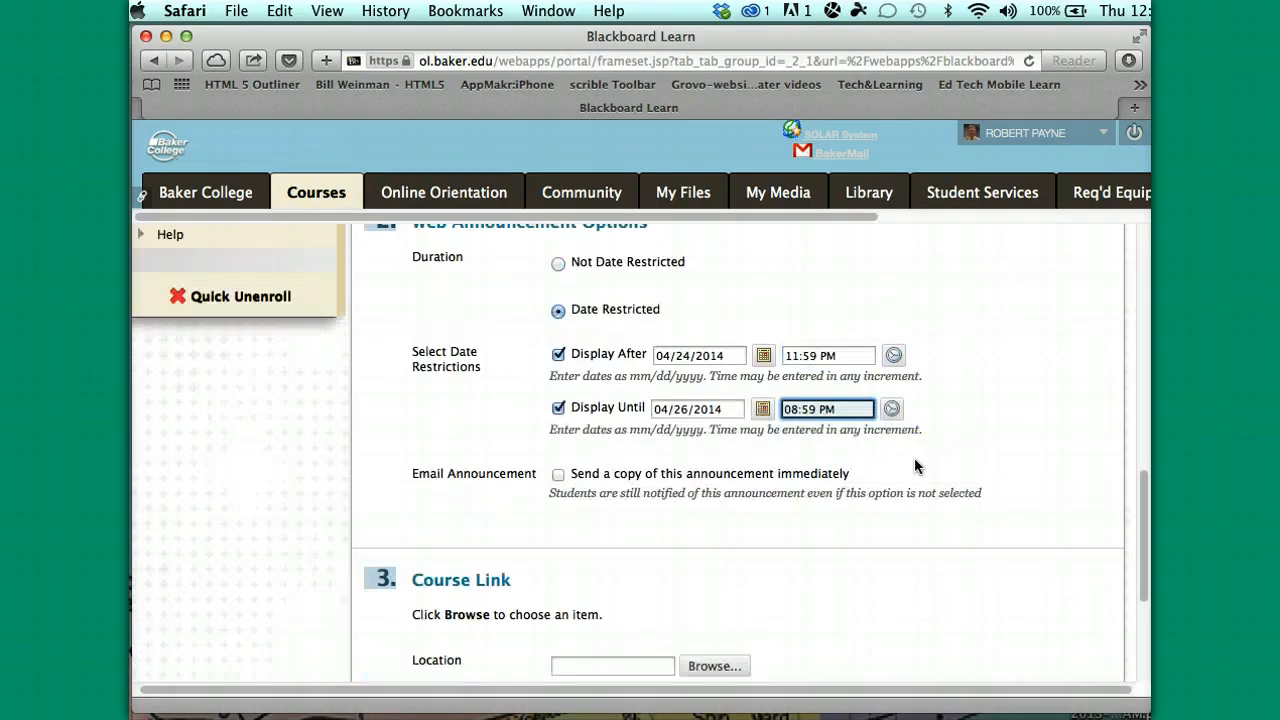
scroll(915, 465, down, 10)
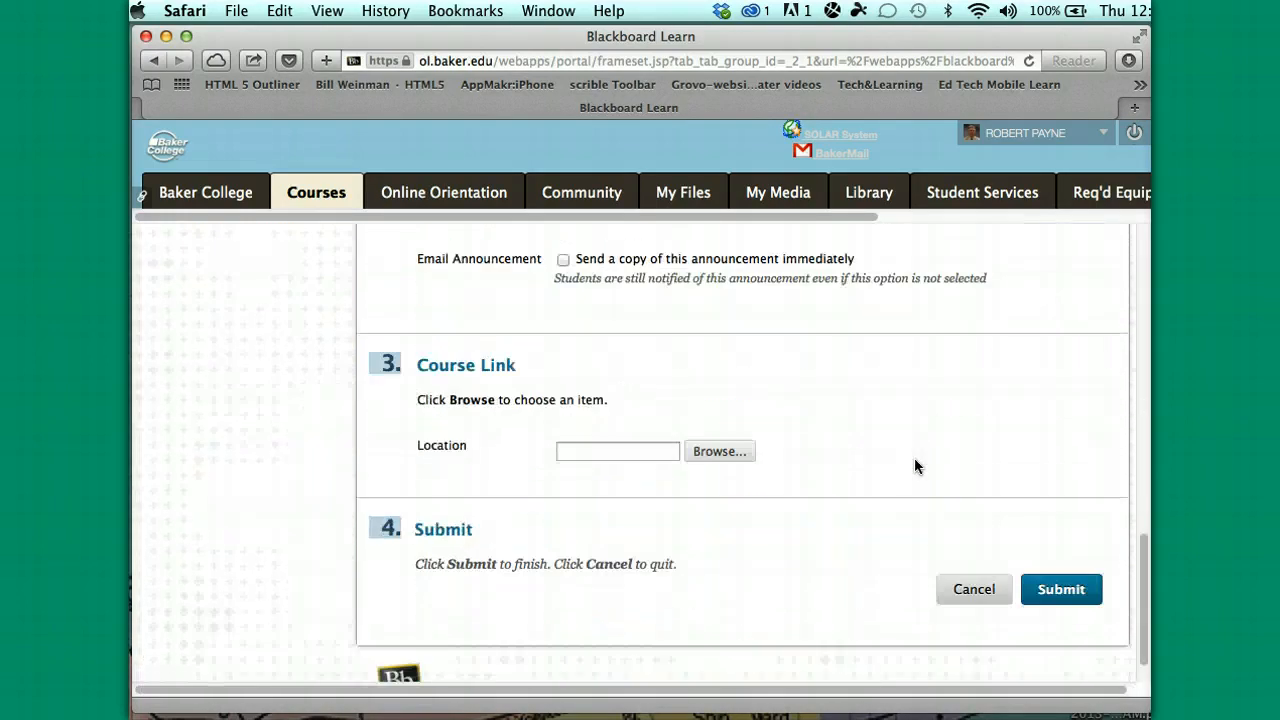
scroll(915, 465, up, 2)
scroll(914, 467, down, 3)
click(1056, 544)
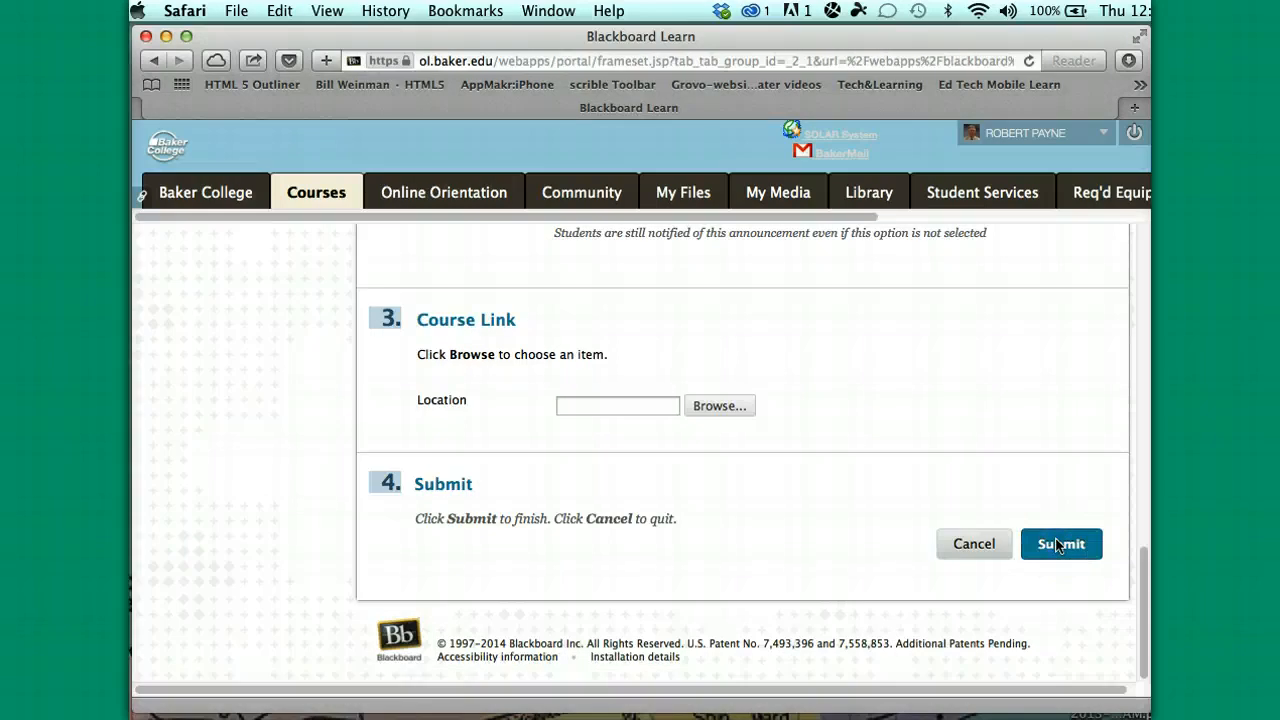
click(1060, 549)
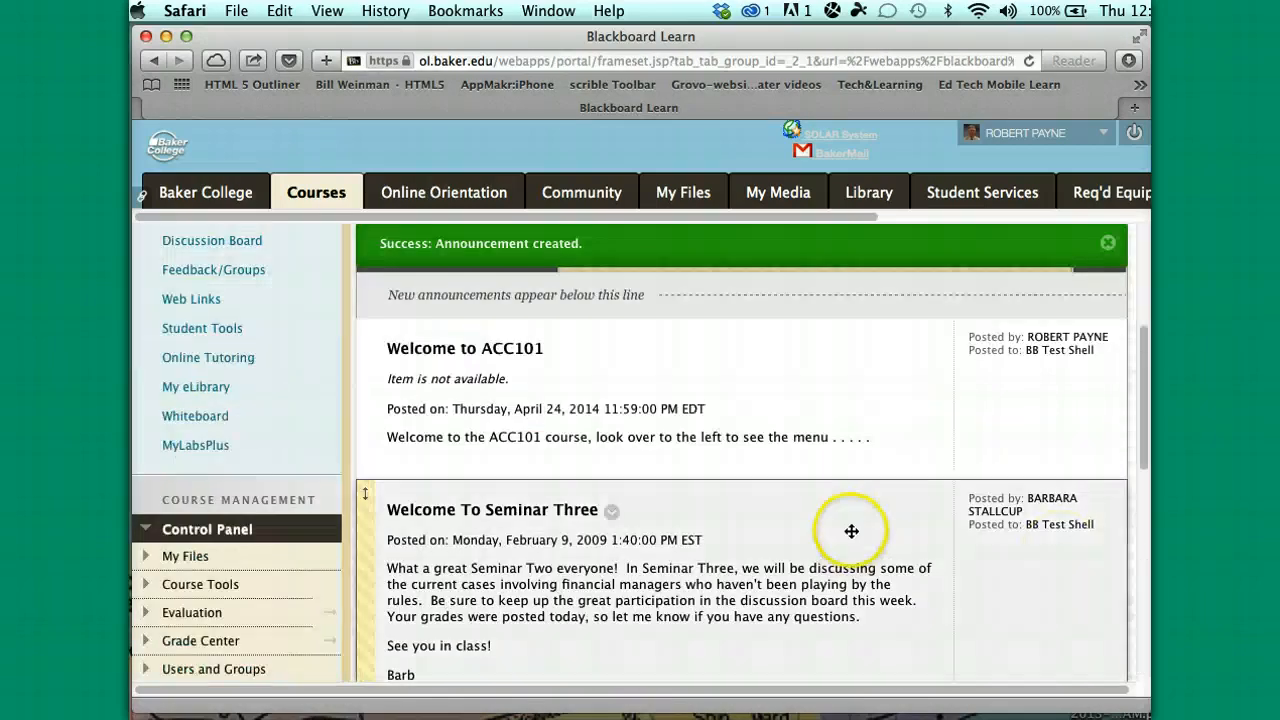
Step: Edit the posted "Welcome to ACC101" announcement, set its Display After date to 04/23/2014, and submit the change
scroll(795, 545, down, 10)
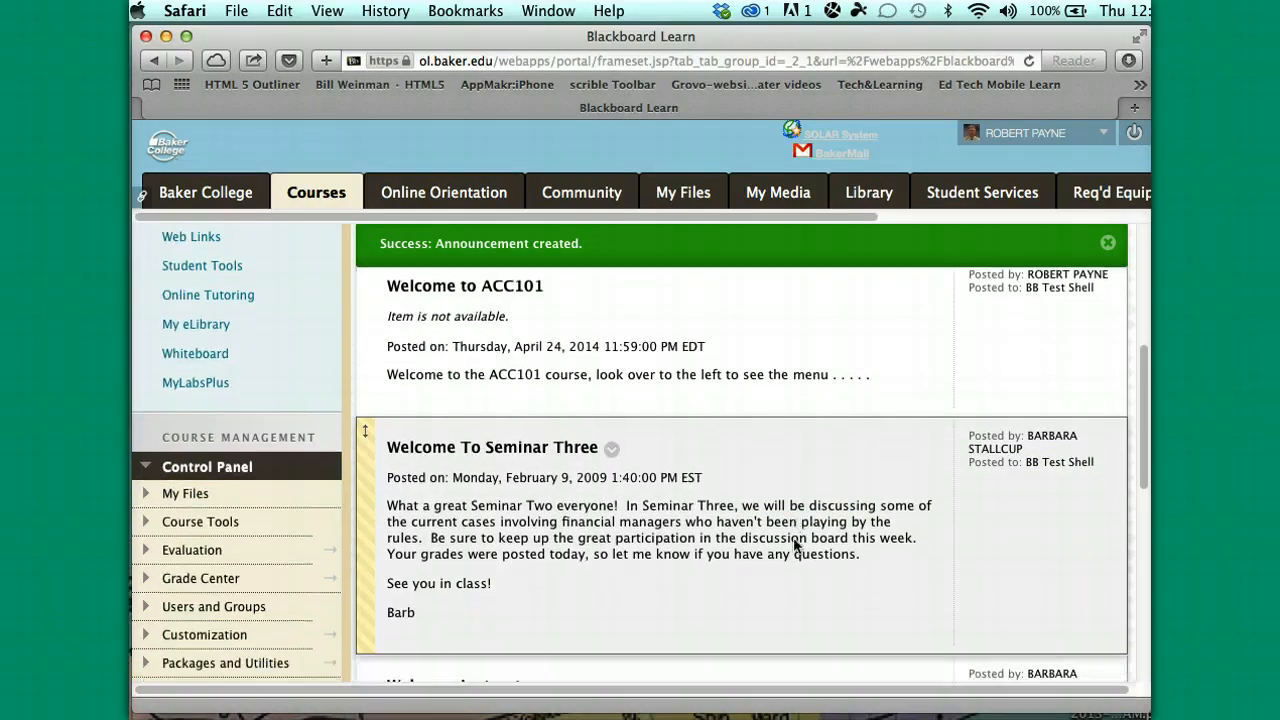
scroll(795, 545, up, 10)
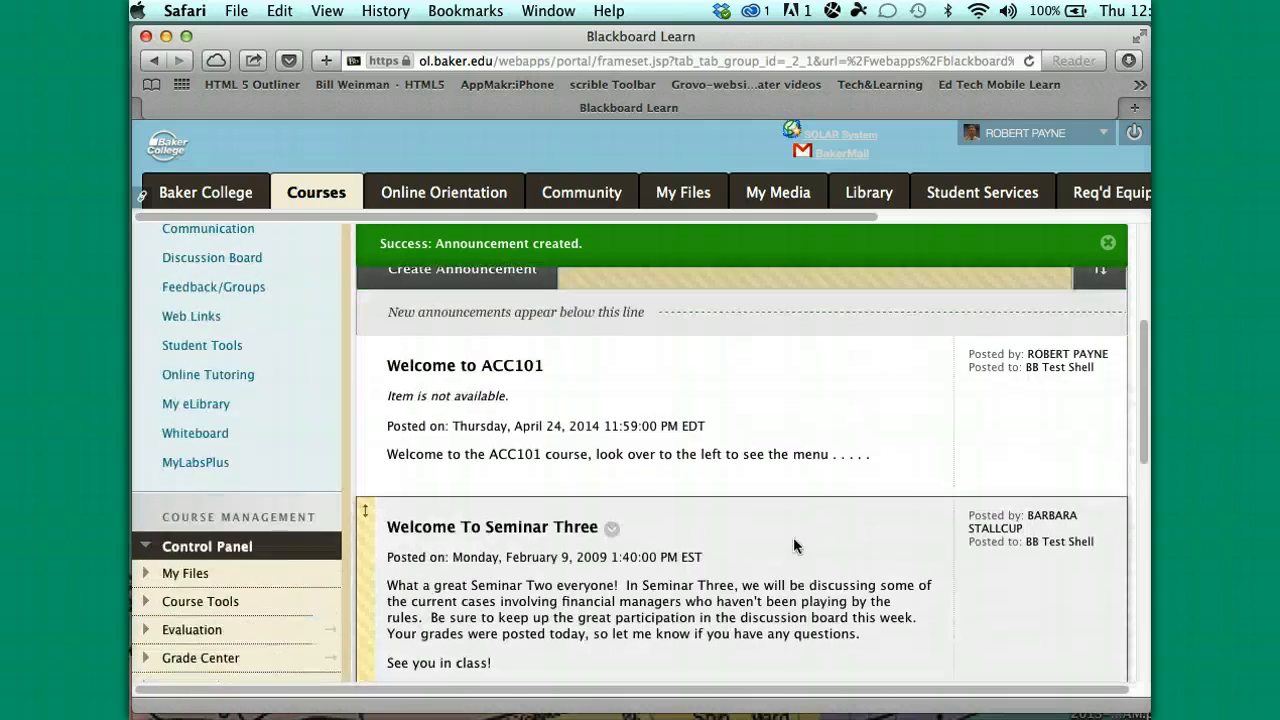
click(707, 542)
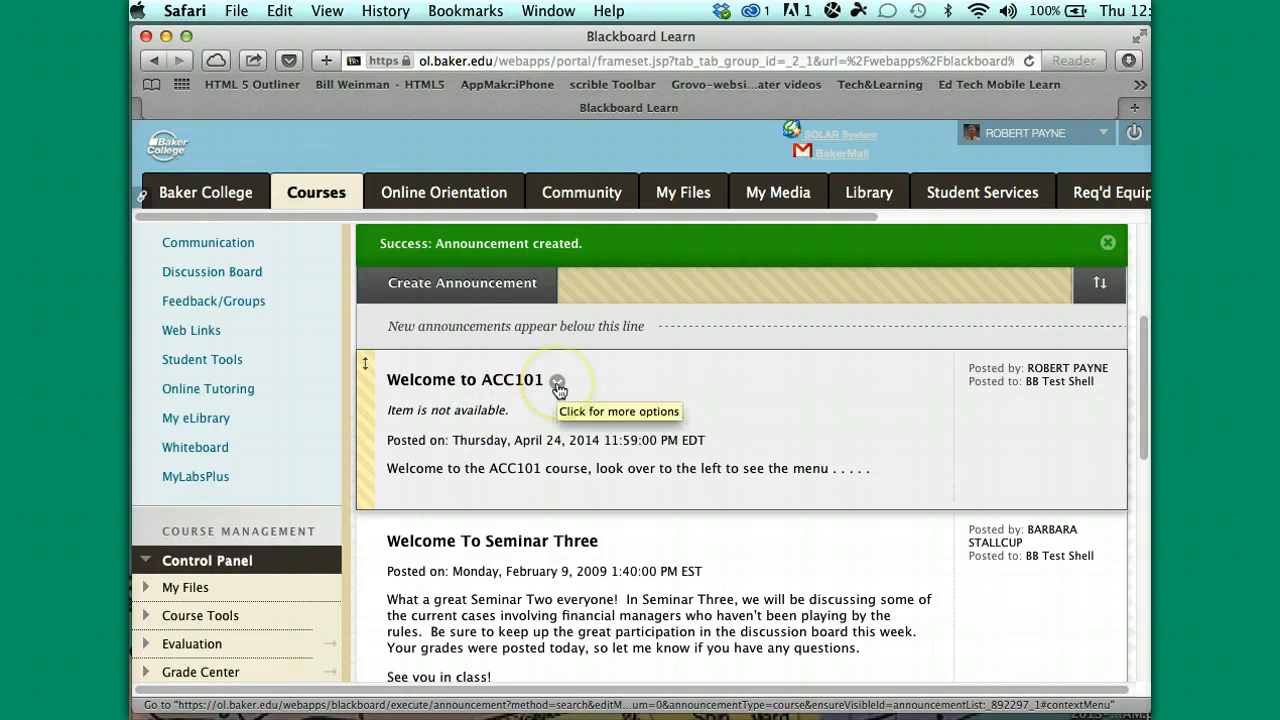
click(557, 386)
click(577, 326)
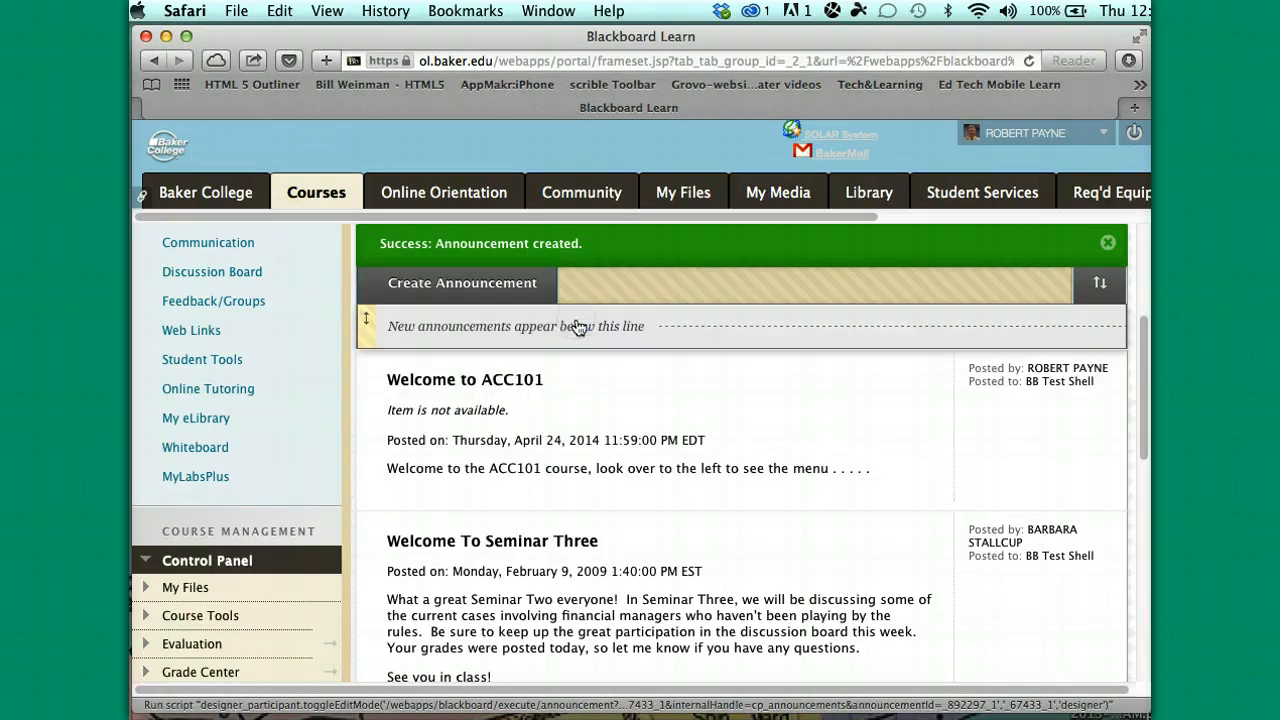
scroll(754, 614, down, 5)
scroll(754, 614, down, 5)
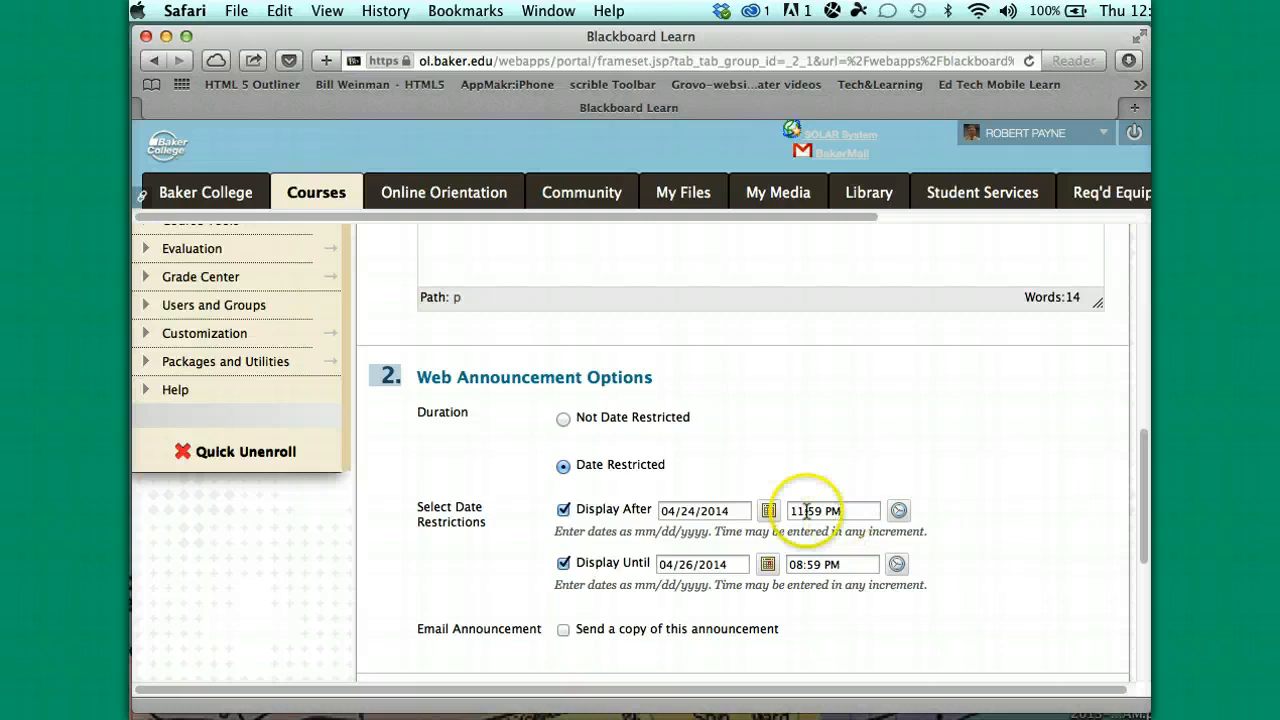
click(694, 512)
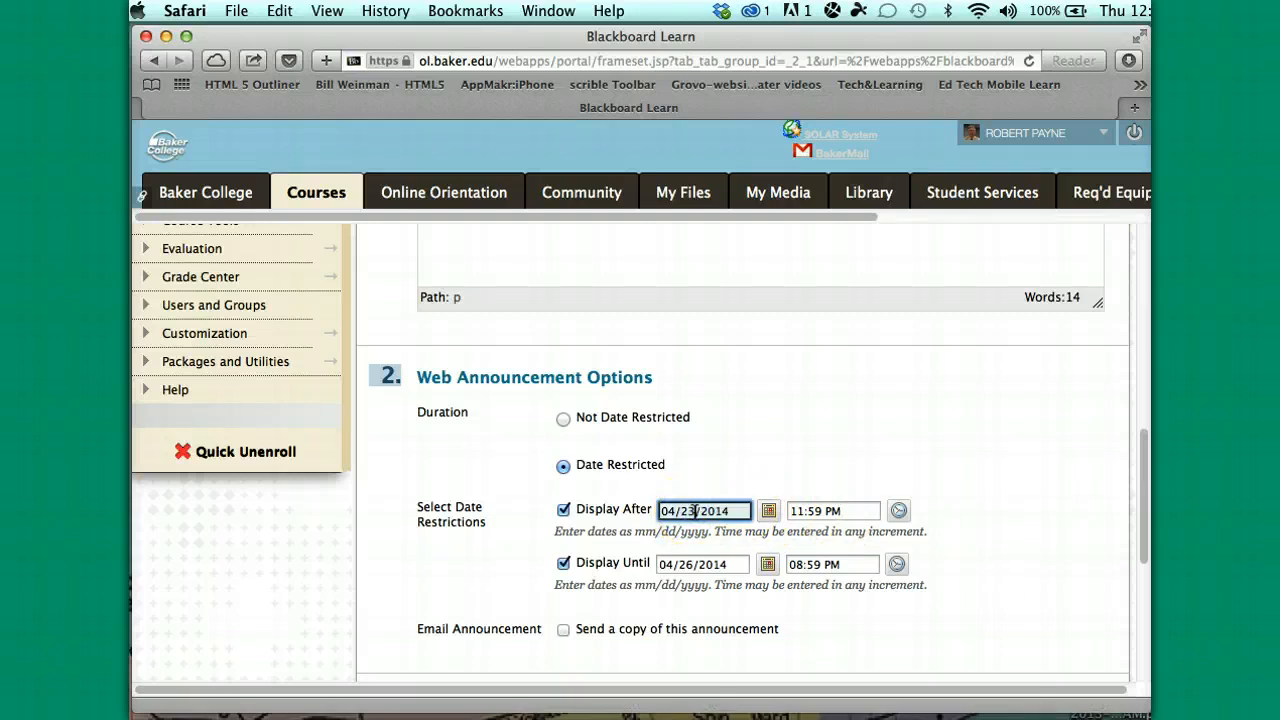
scroll(1010, 549, down, 5)
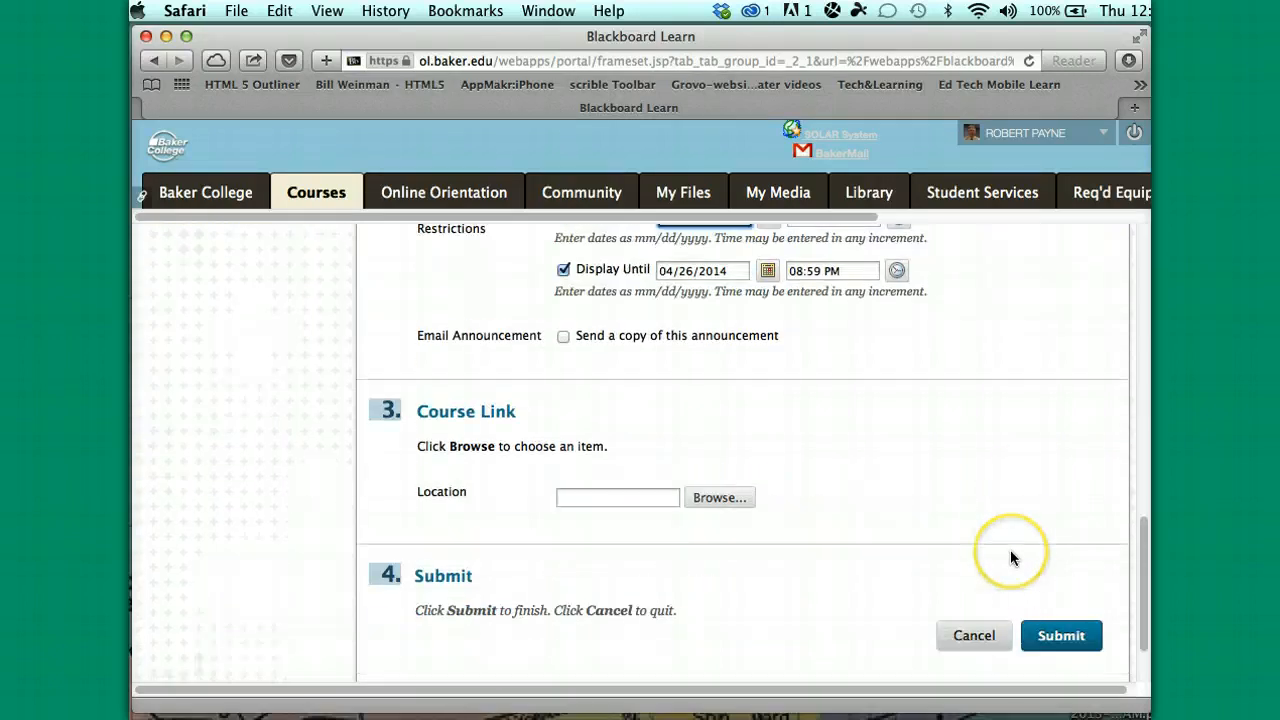
click(1061, 636)
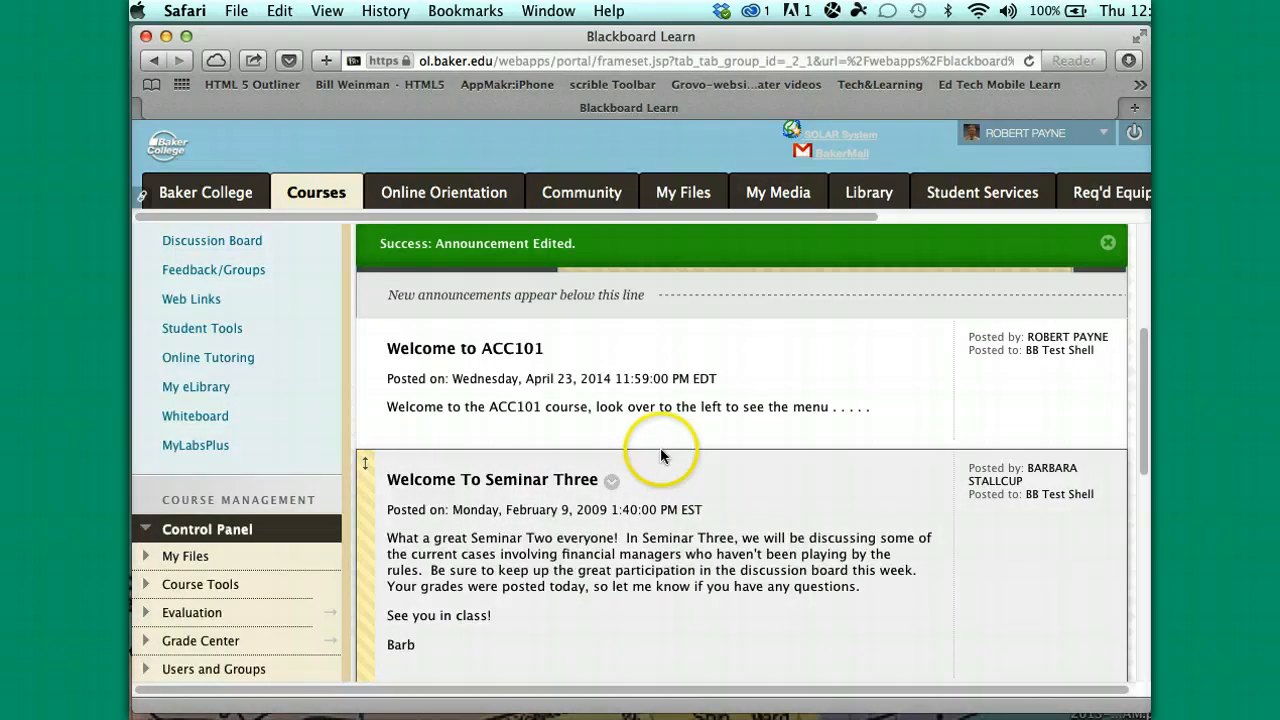
scroll(622, 436, up, 1)
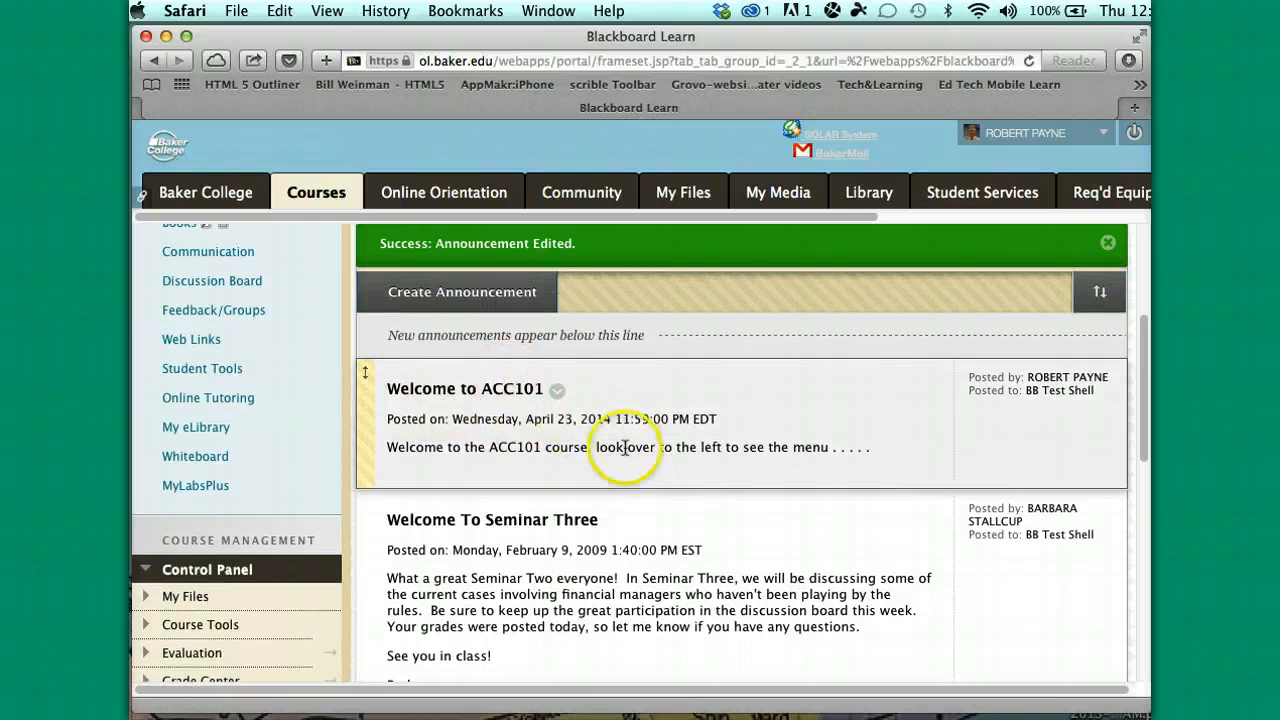
scroll(789, 432, up, 5)
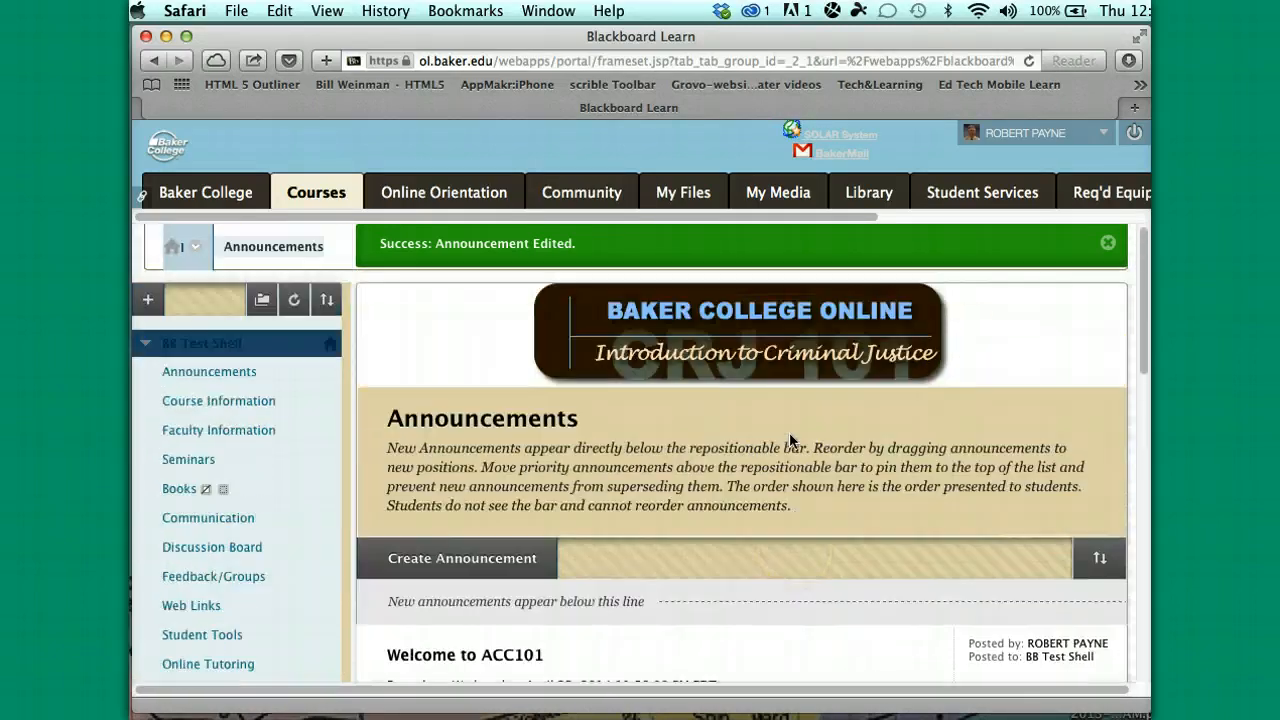
scroll(1076, 274, right, 1)
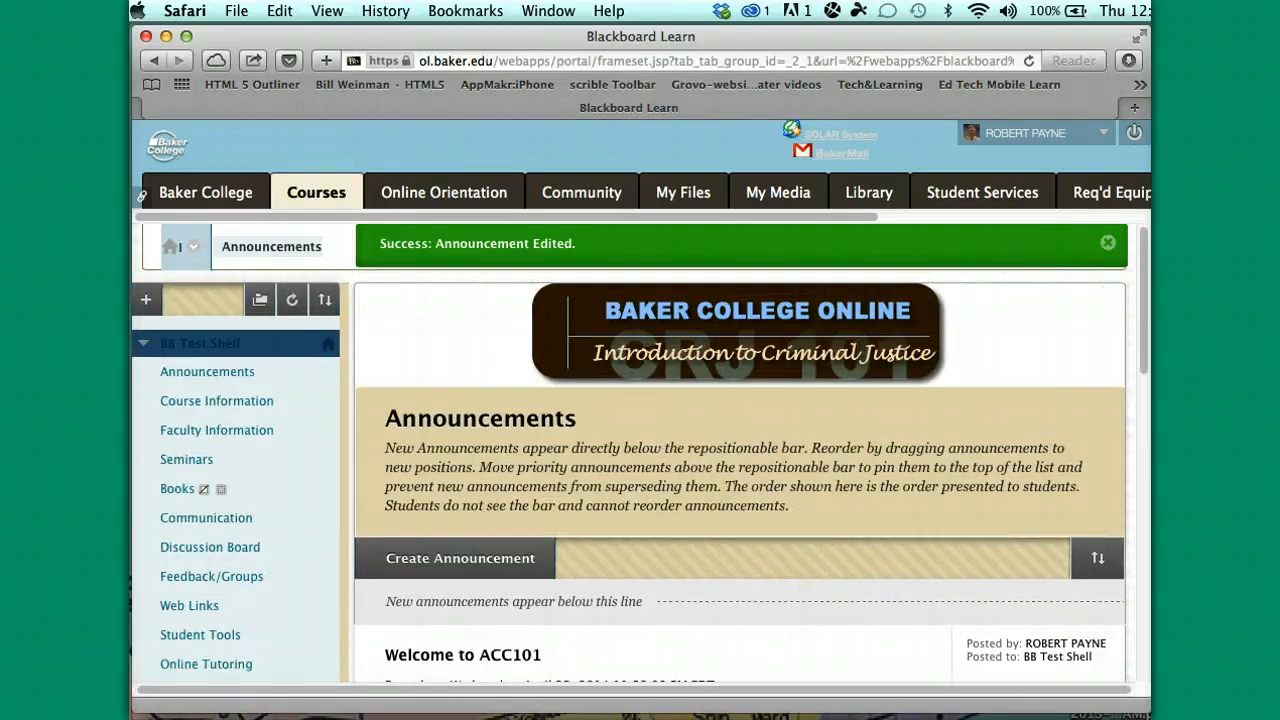
drag(1106, 695, 973, 697)
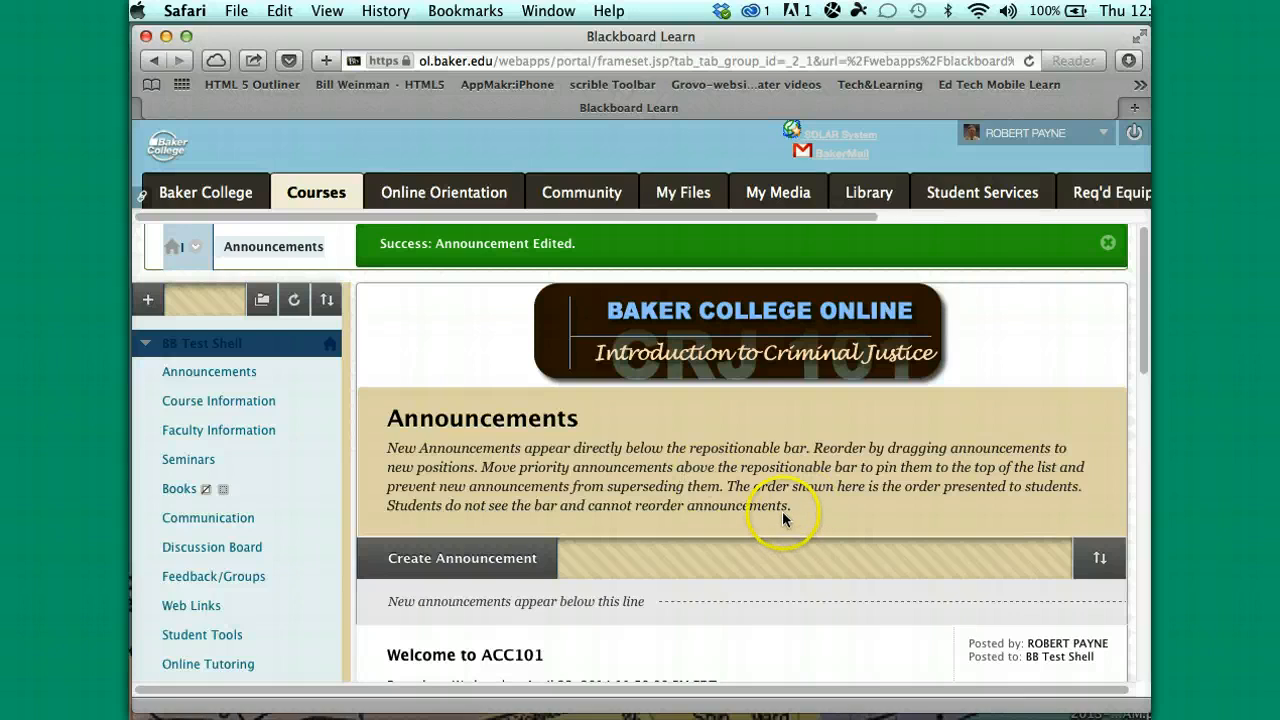
scroll(782, 512, down, 5)
scroll(586, 663, up, 5)
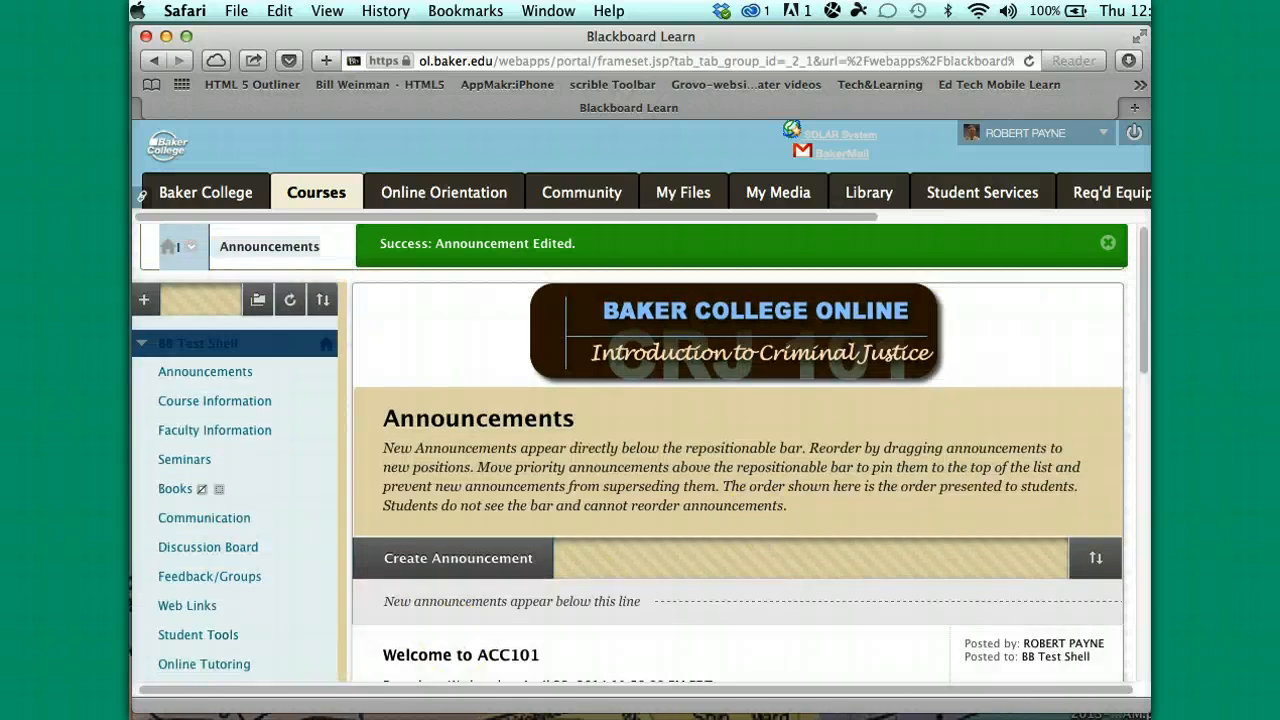